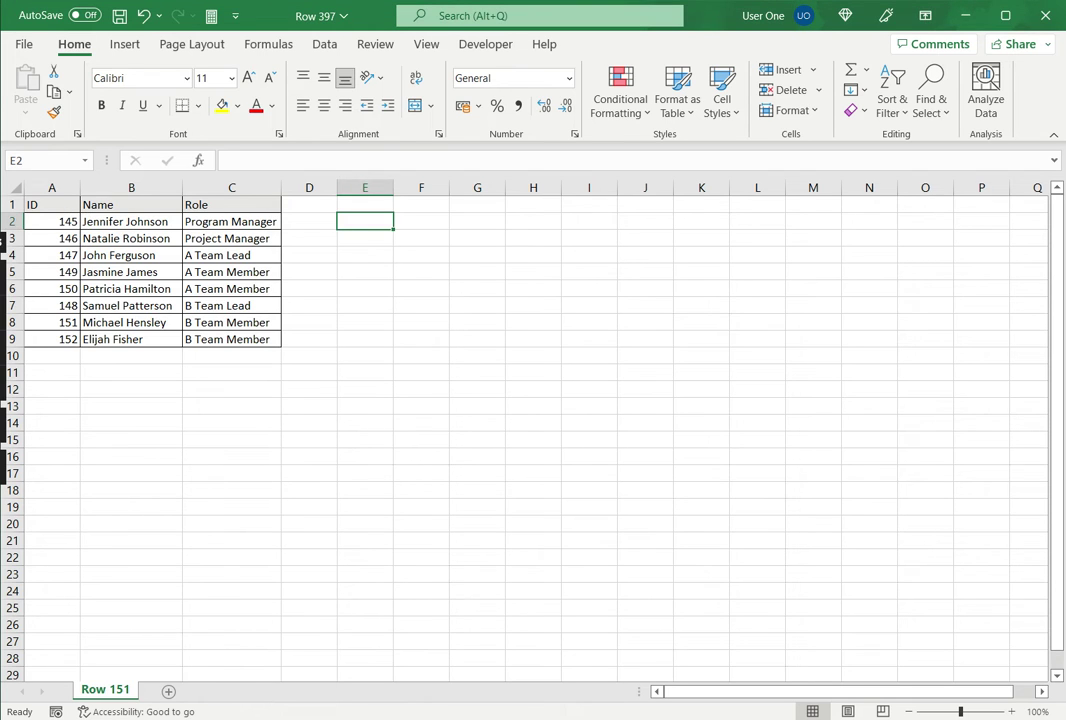
left_click_drag(105, 205, 240, 339)
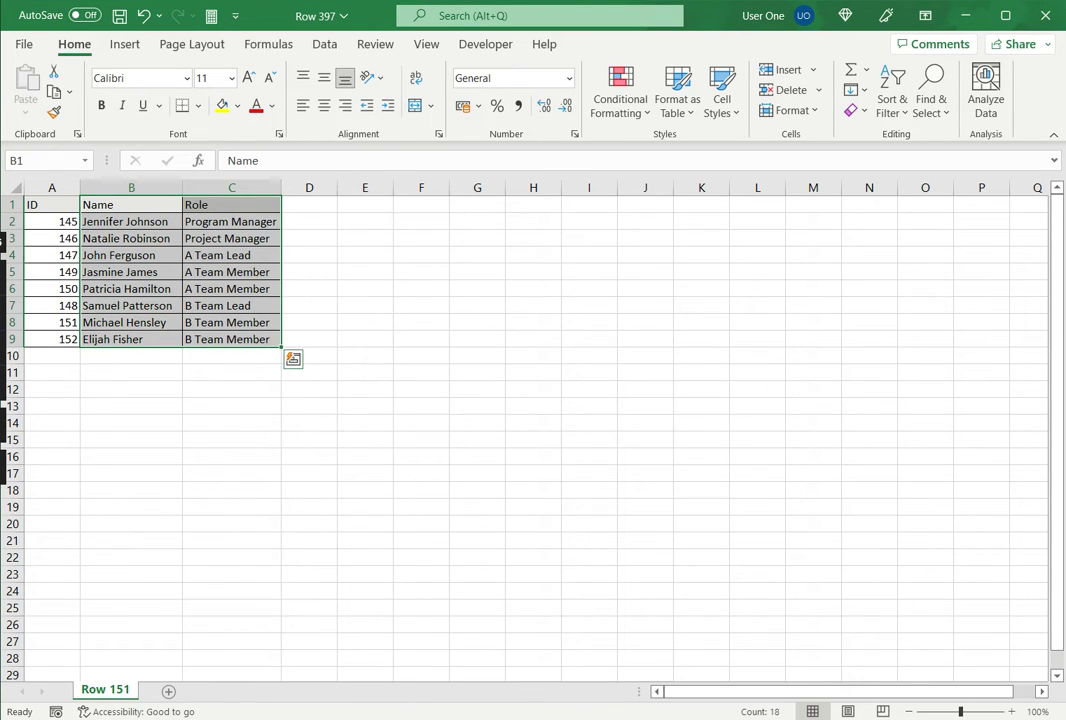
left_click(231, 221)
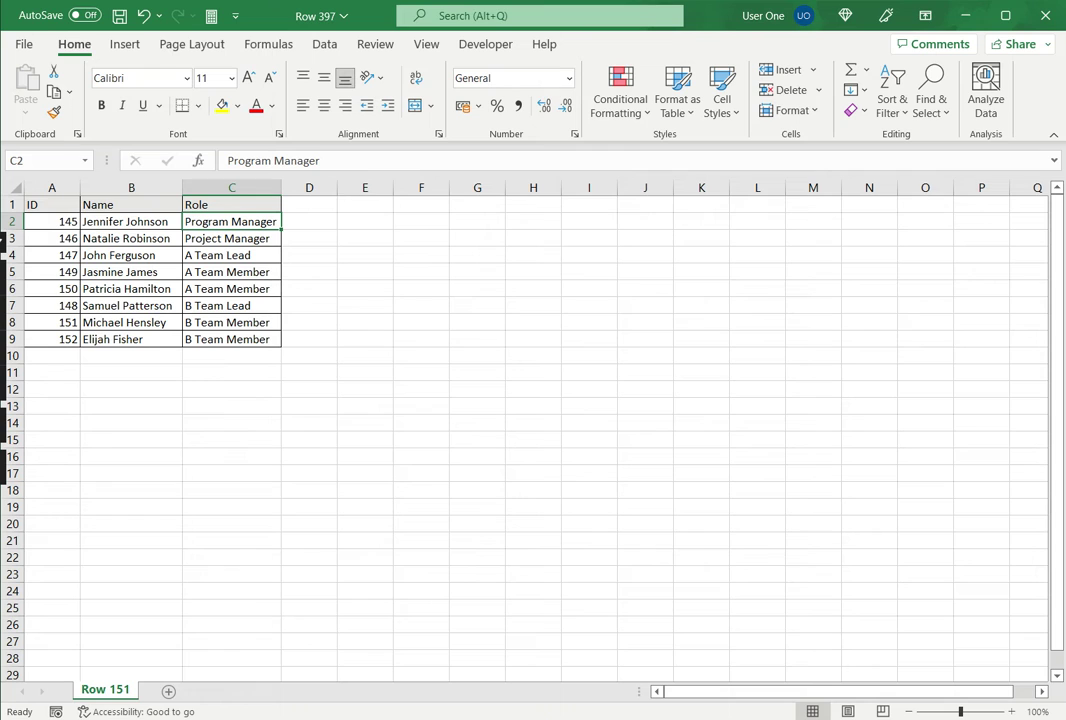
Insert an Organization Chart SmartArt graphic from the Hierarchy category, starting from cell D2.
left_click(309, 221)
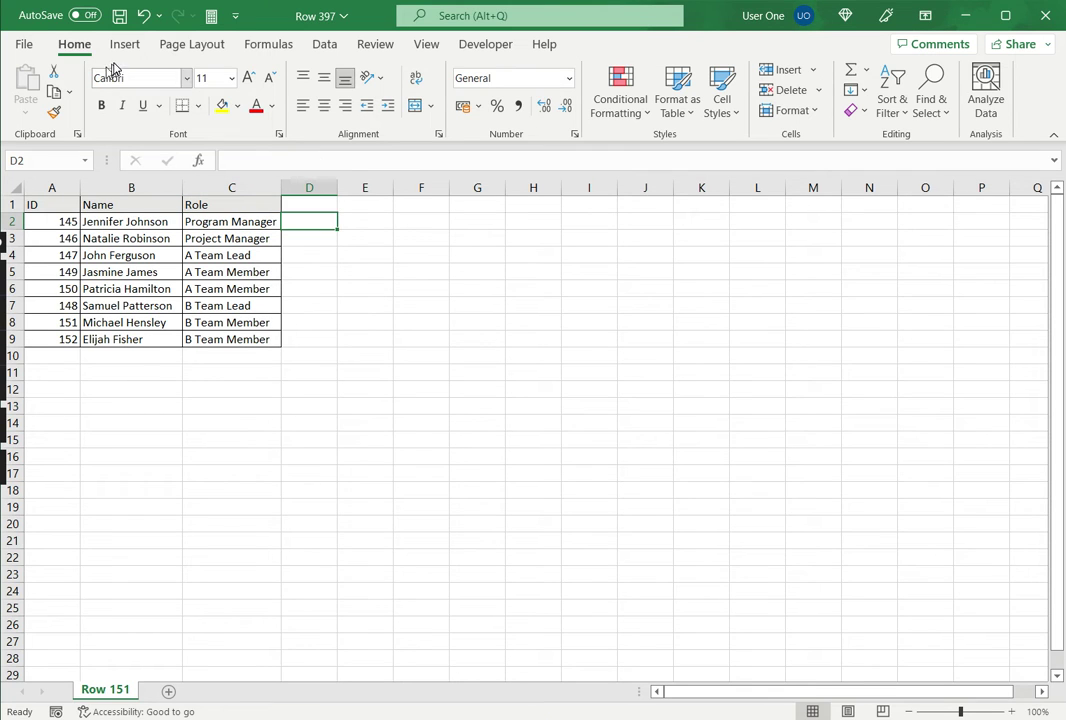
left_click(125, 44)
left_click(211, 108)
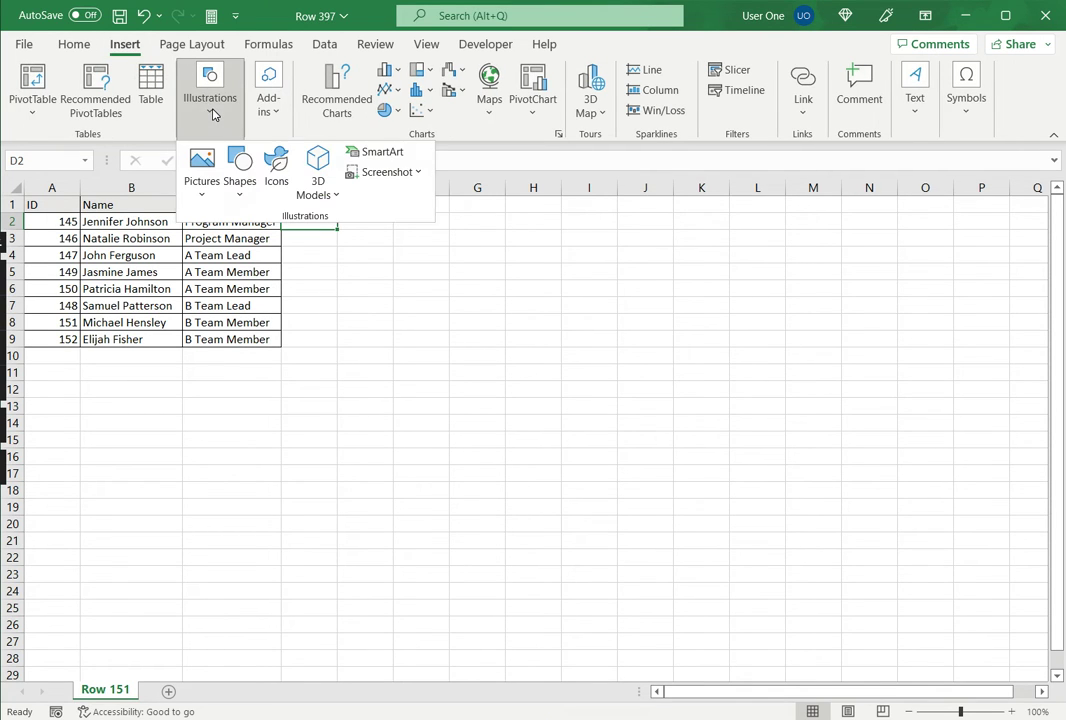
left_click(379, 153)
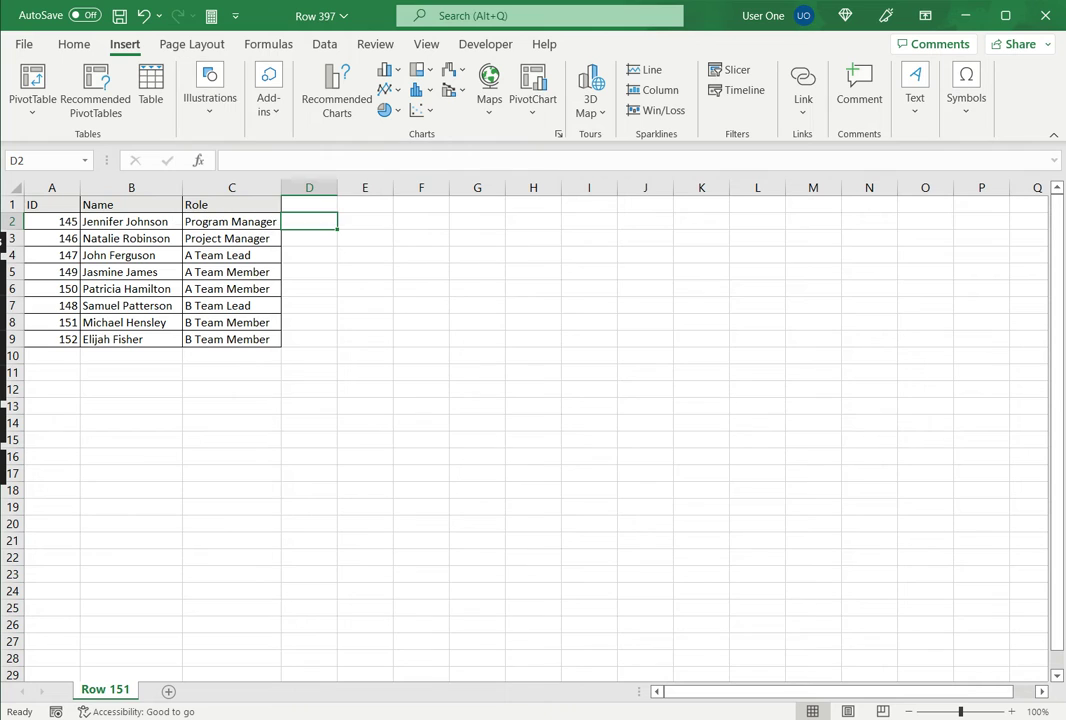
left_click_drag(463, 204, 597, 154)
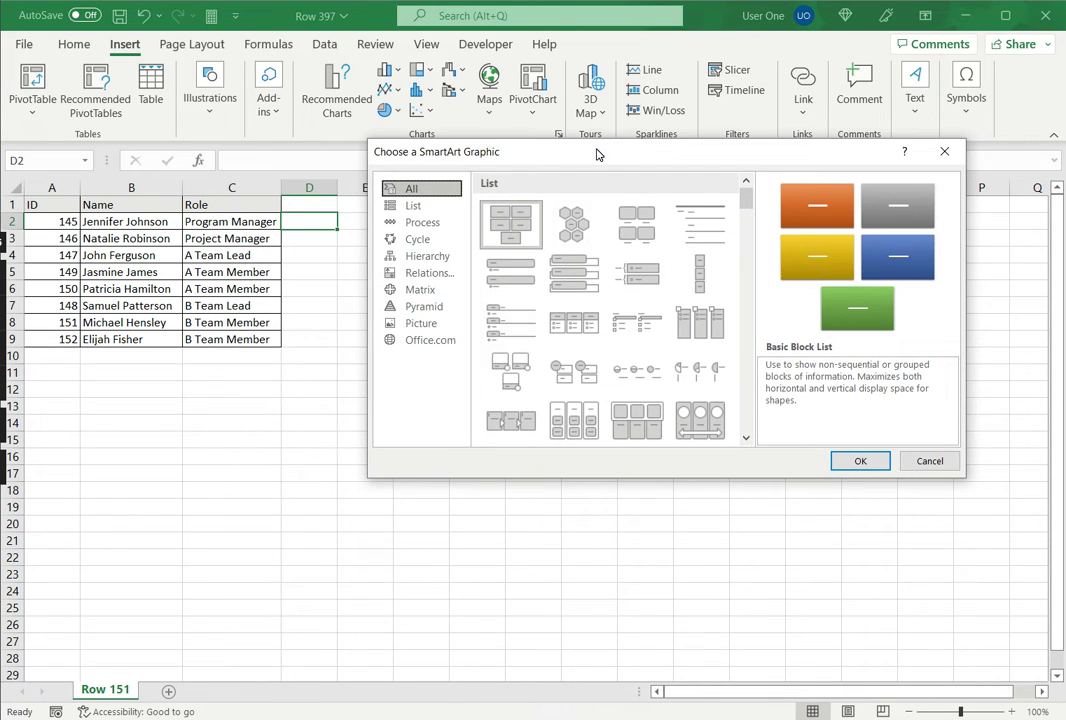
left_click(414, 255)
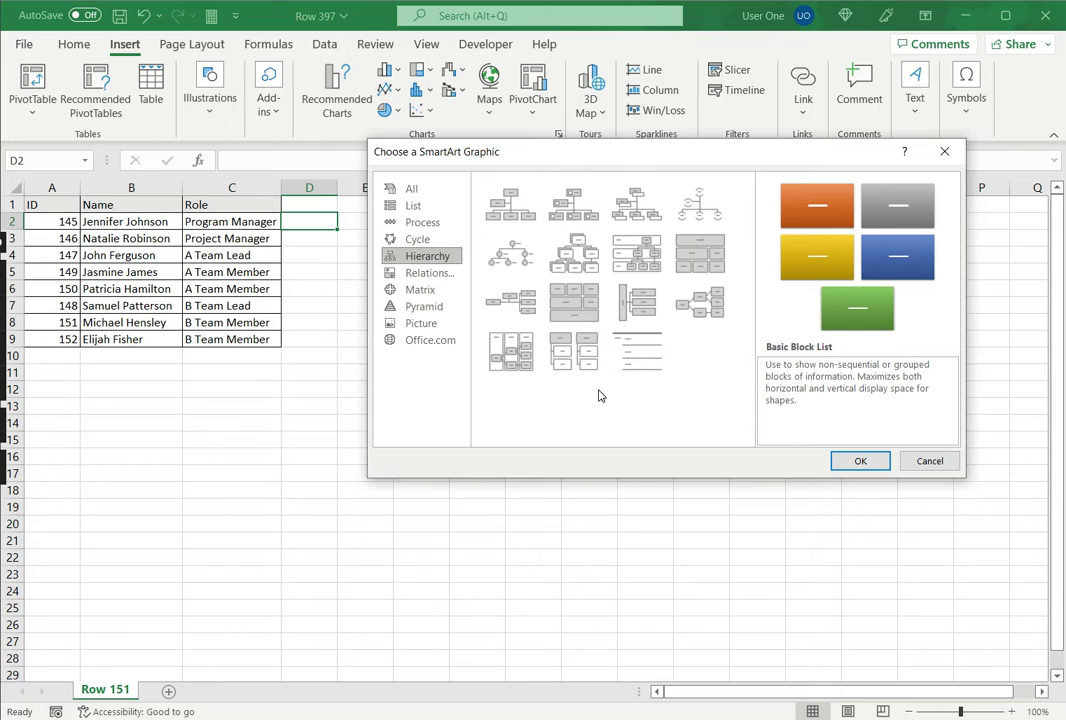
left_click(511, 207)
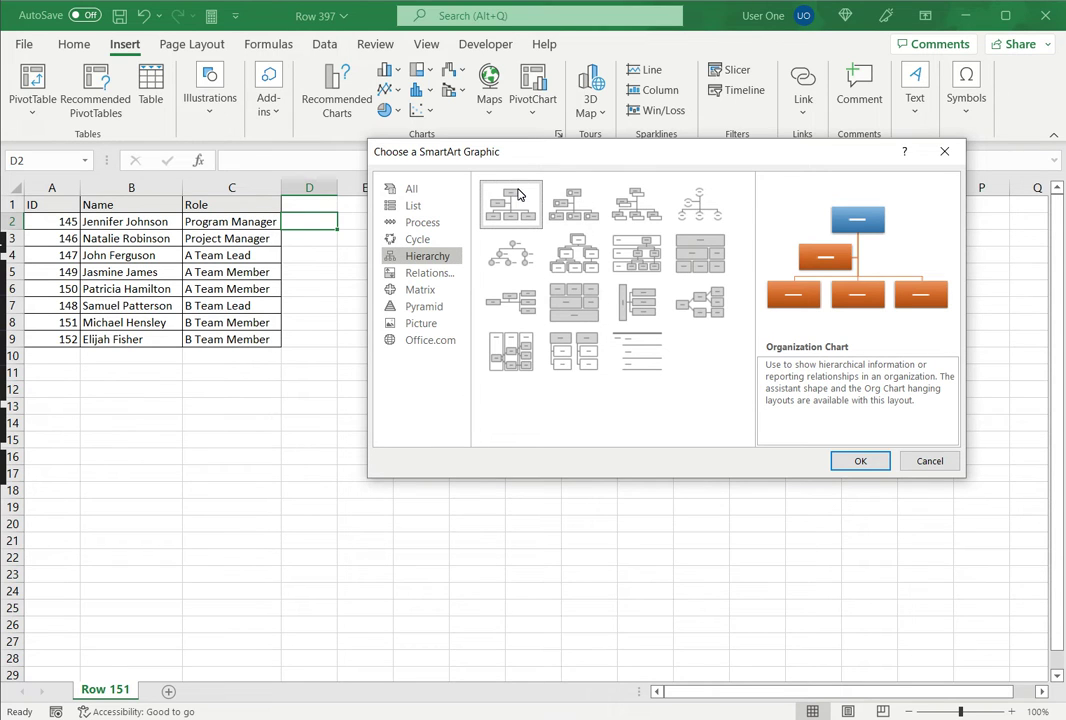
left_click(851, 463)
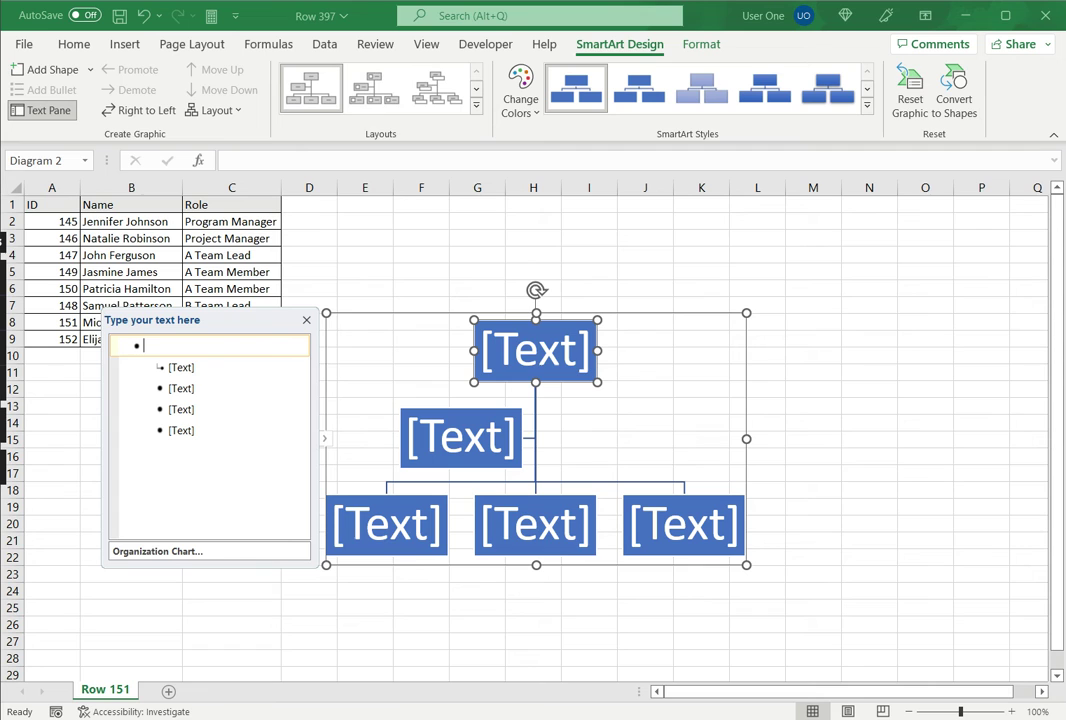
Move the organization chart beside the table to about H2:O16, and hide and reshow its text pane.
key("Escape")
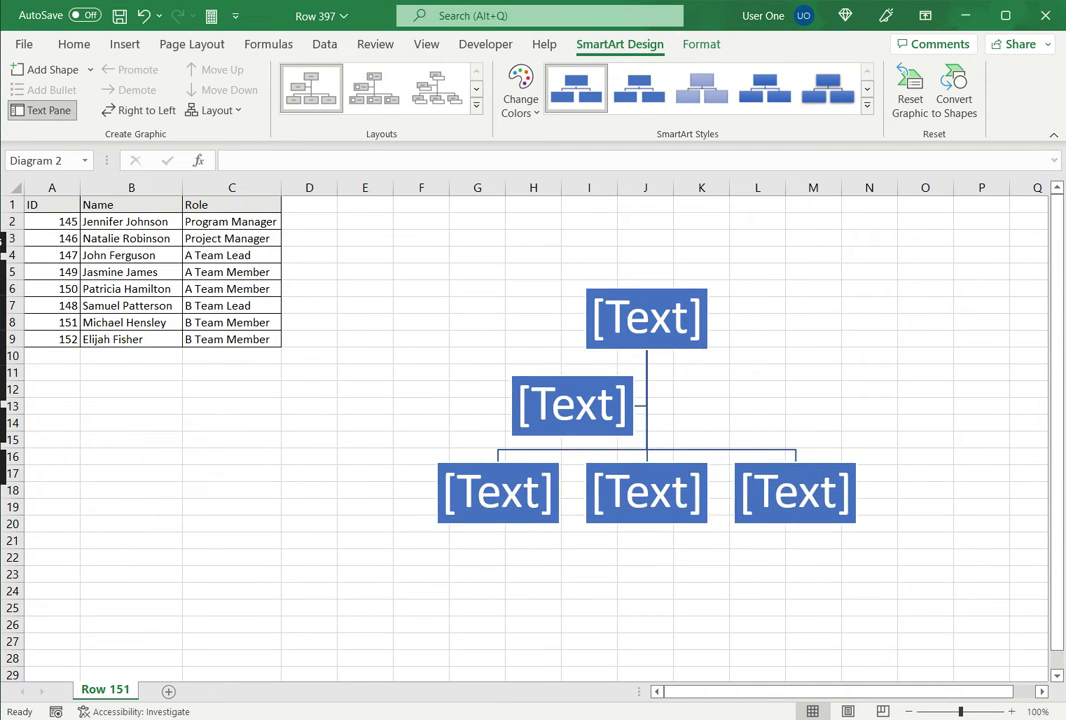
left_click(573, 224)
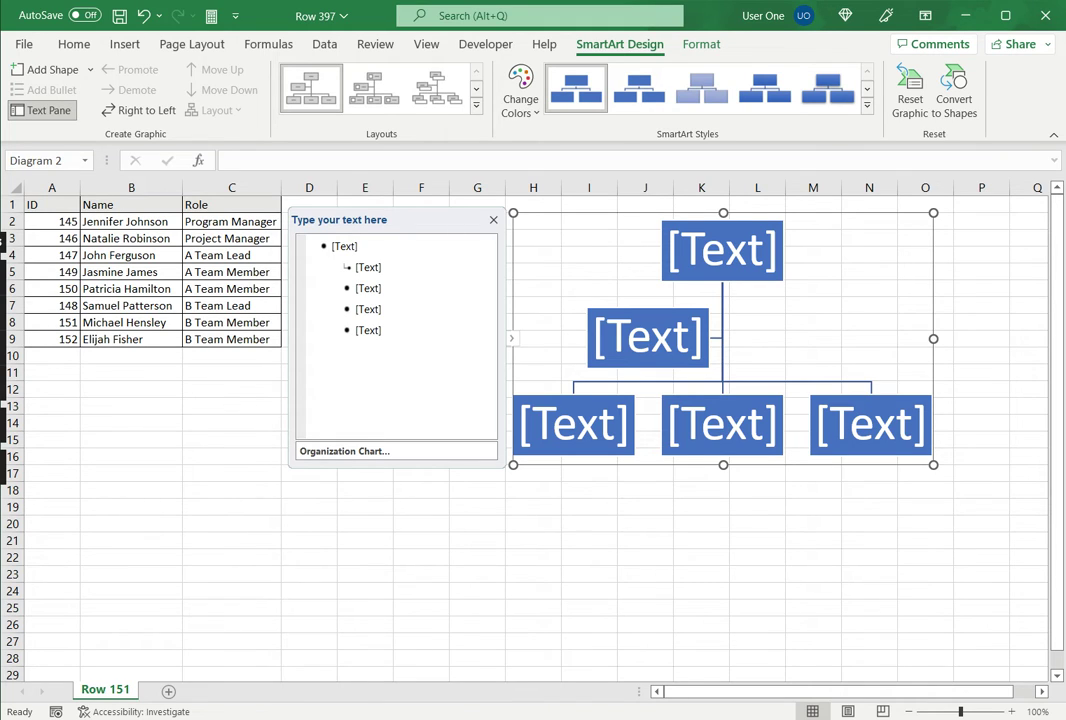
left_click(511, 340)
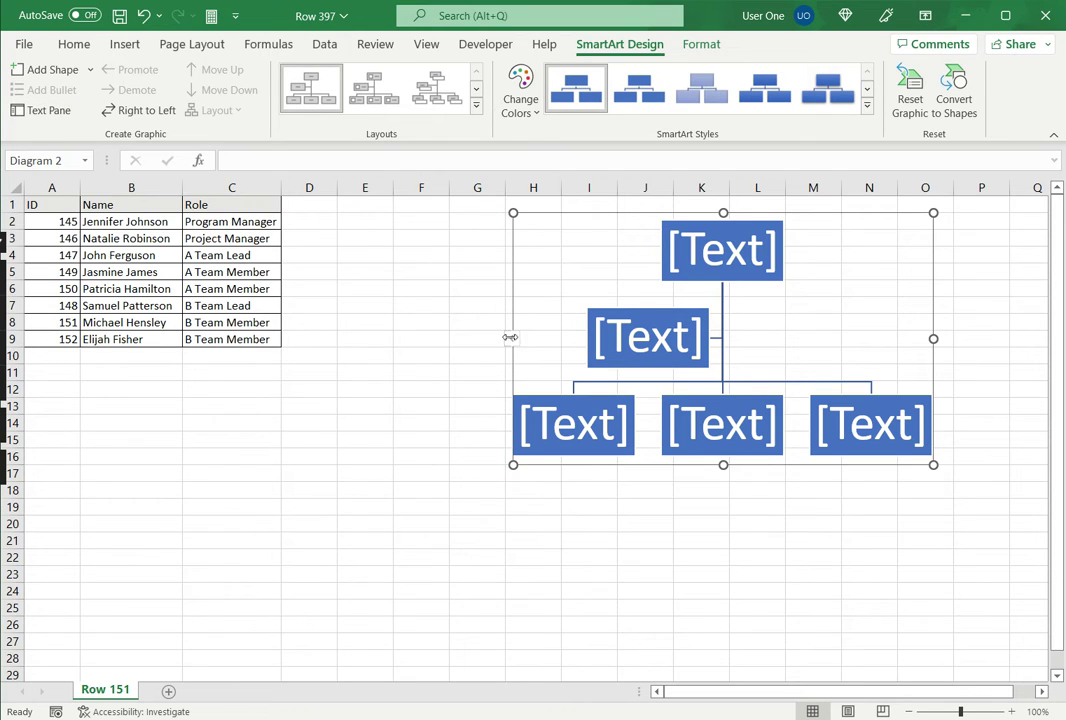
left_click(513, 345)
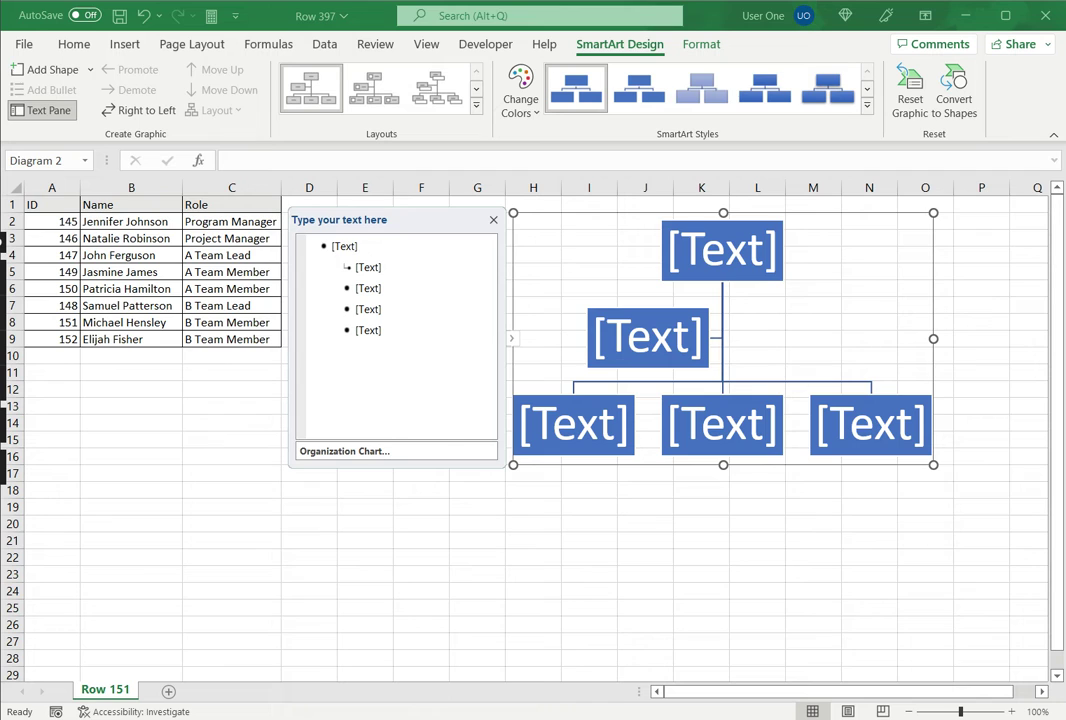
Copy the names and roles in cells B2:C9, without the header row.
key("Escape")
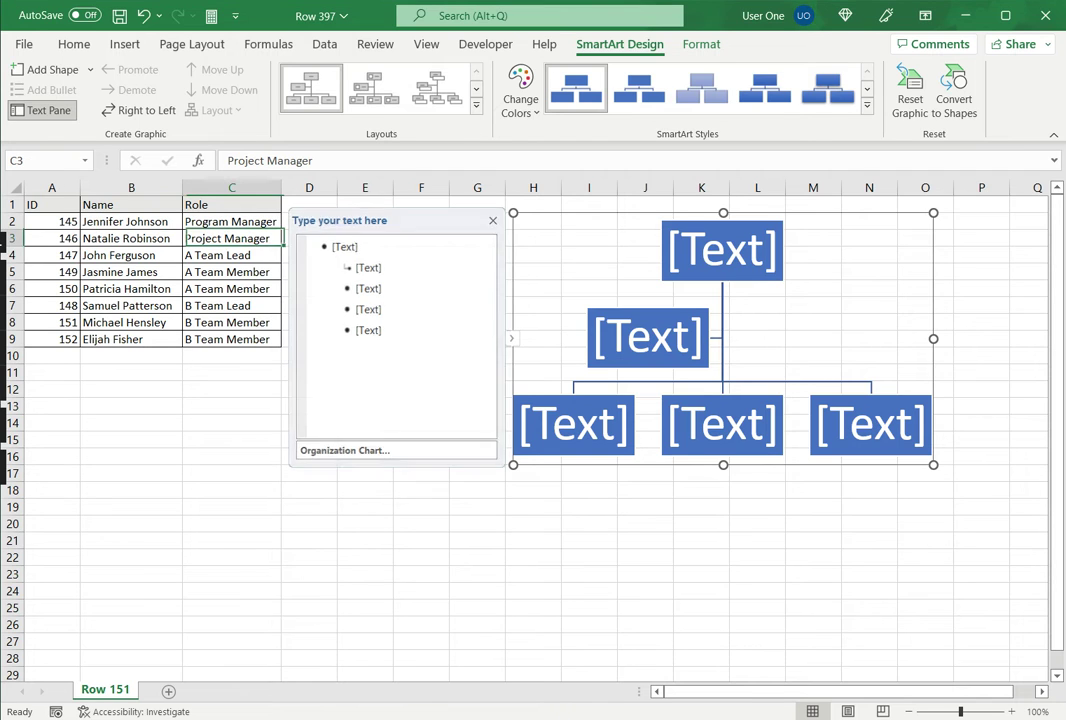
key("Up")
key("Left")
key("shift+Down")
key("shift+Down")
key("shift+Down")
key("shift+Down")
key("shift+Down")
key("shift+Down")
key("shift+Down")
key("shift+Right")
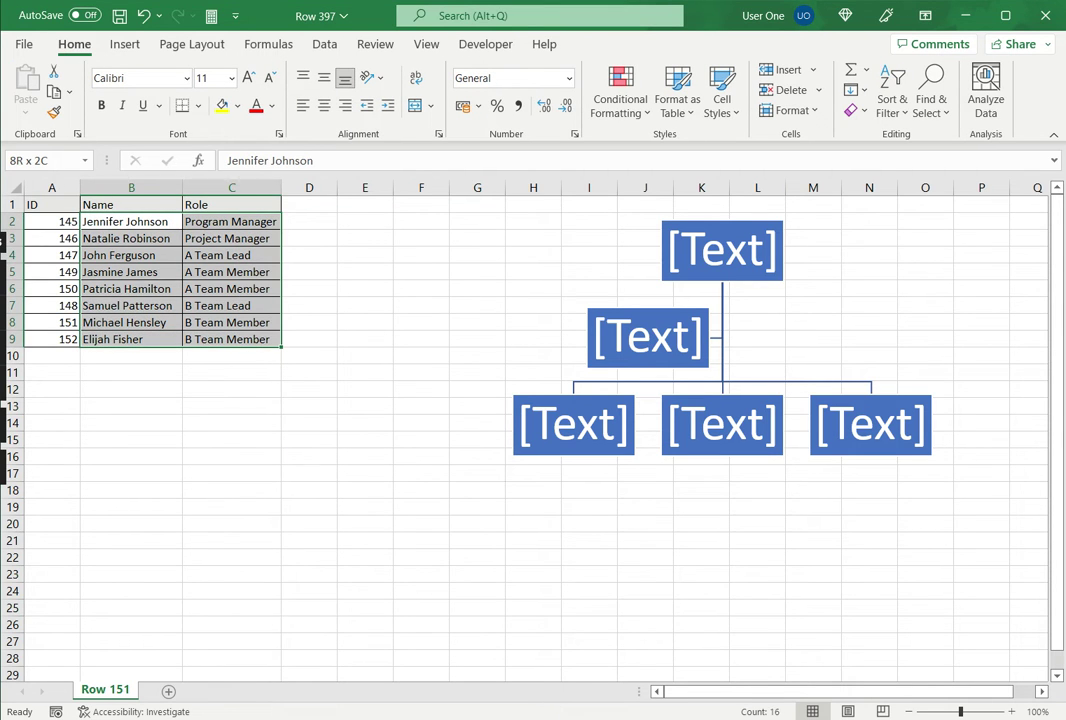
key("ctrl+c")
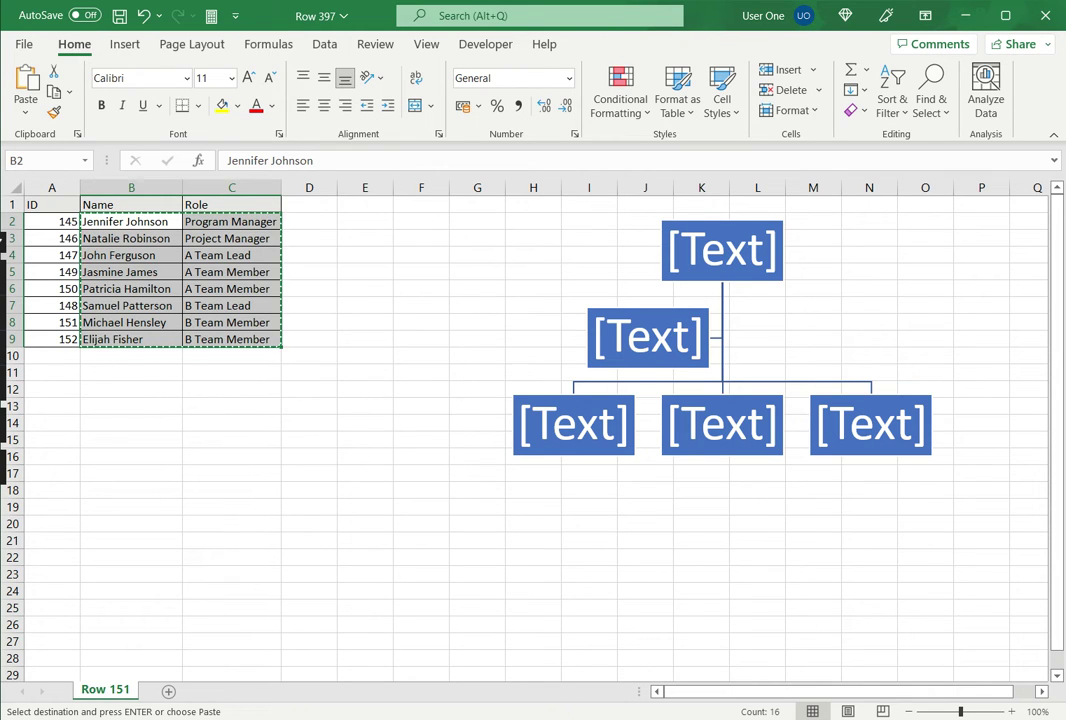
Paste the copied names and roles into the first bullet of the organization chart's text pane.
left_click(722, 250)
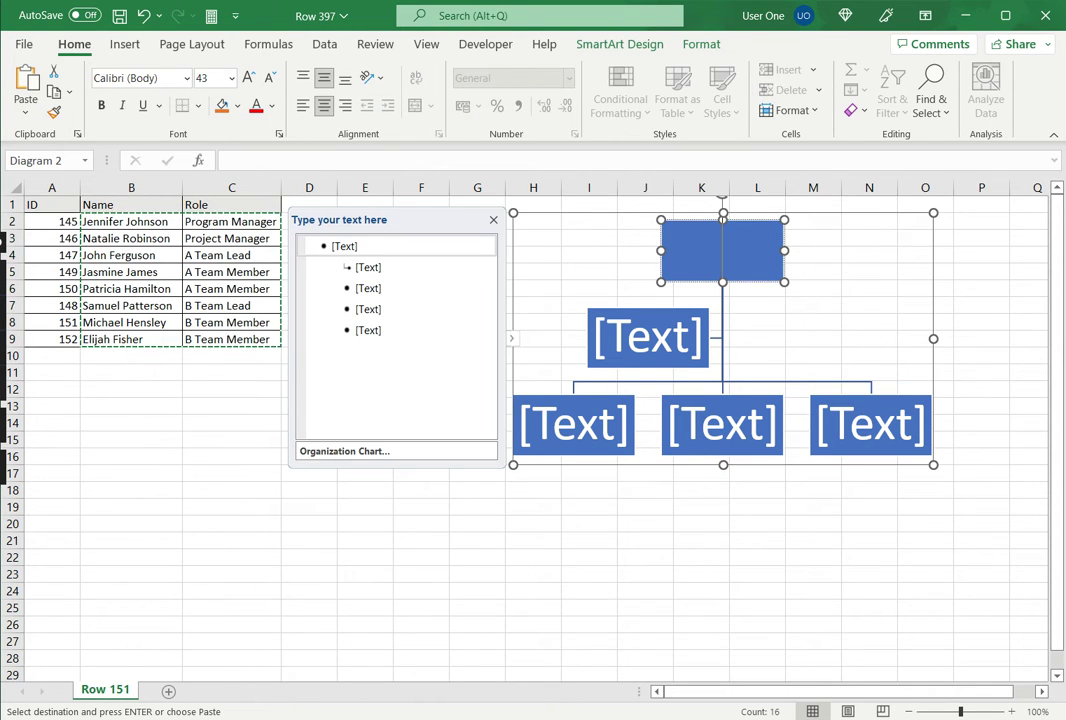
left_click(331, 246)
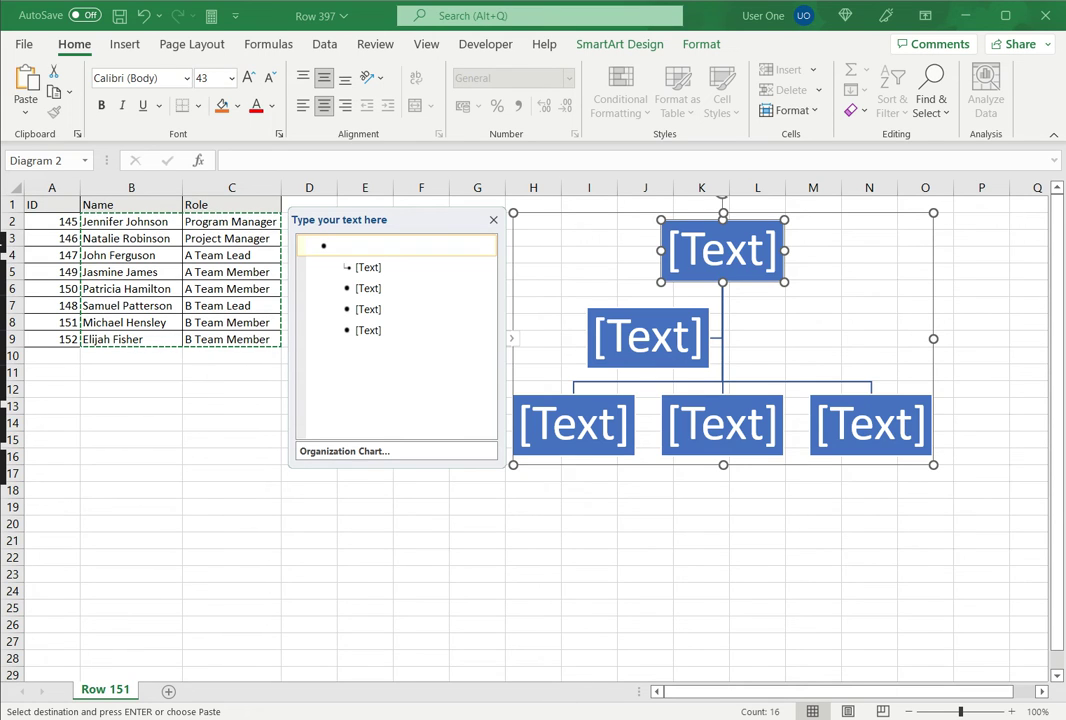
key("ctrl+v")
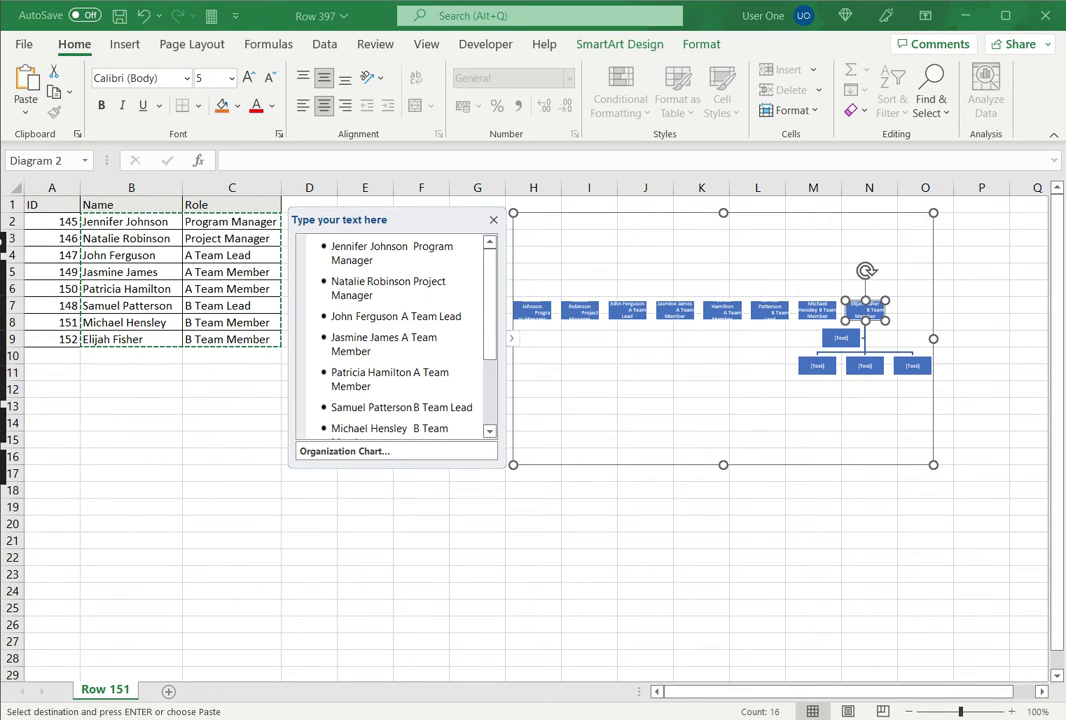
Demote the Project Manager entry beneath the Program Manager, and the A Team Lead entry beneath the Project Manager.
left_click(388, 288)
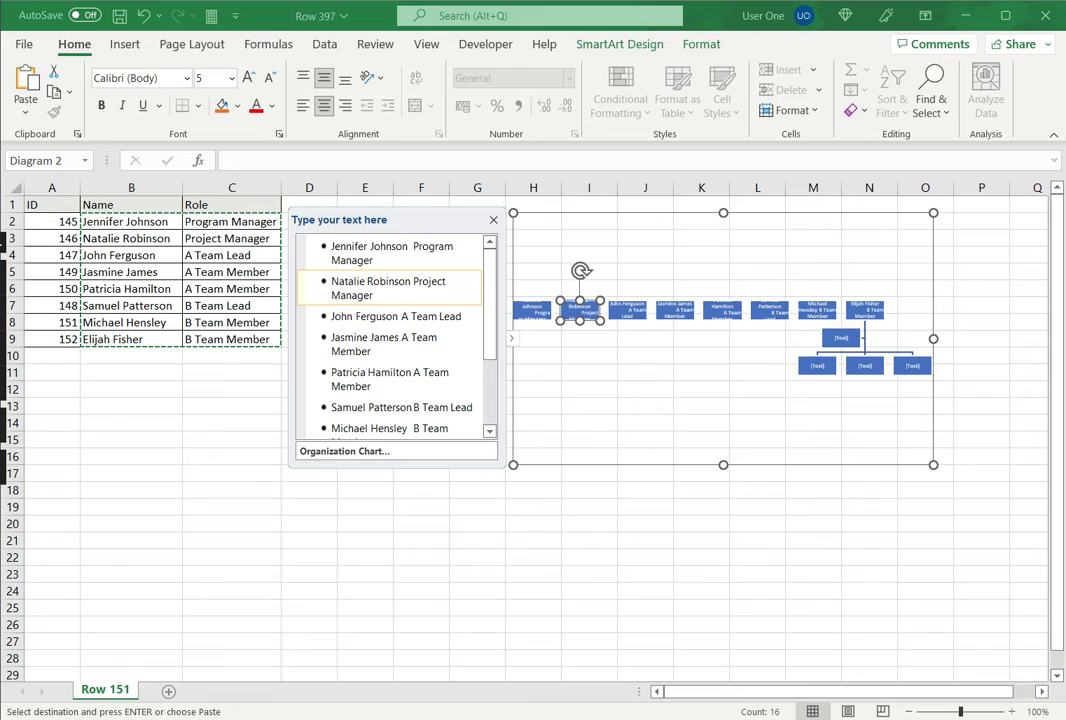
key("Tab")
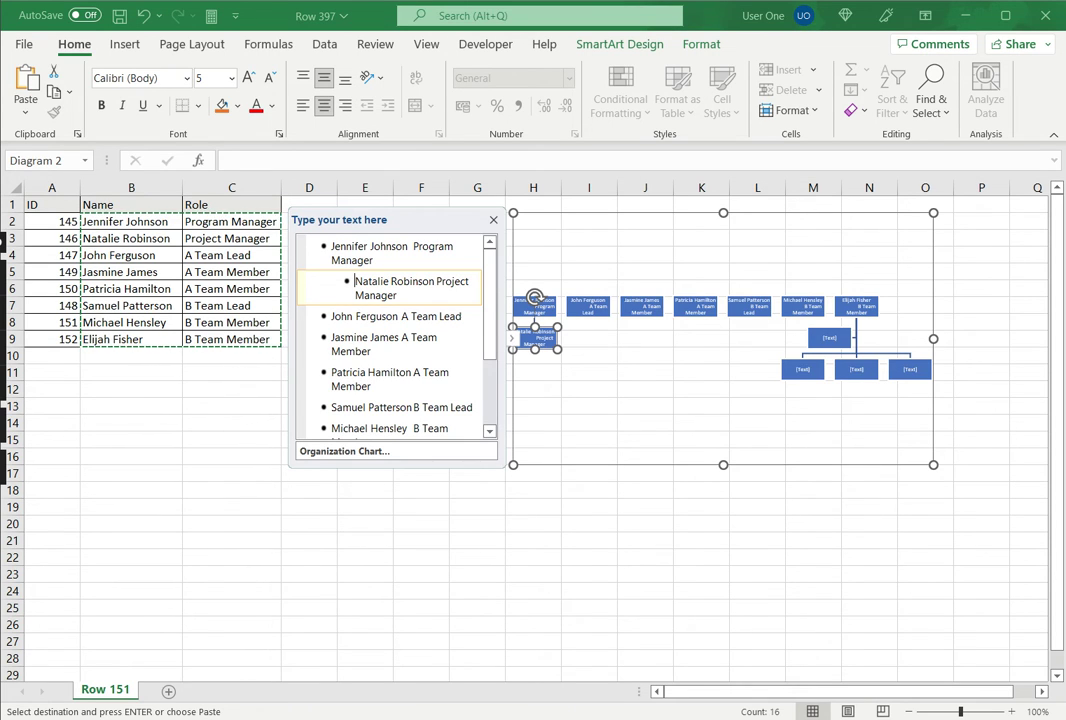
left_click(395, 316)
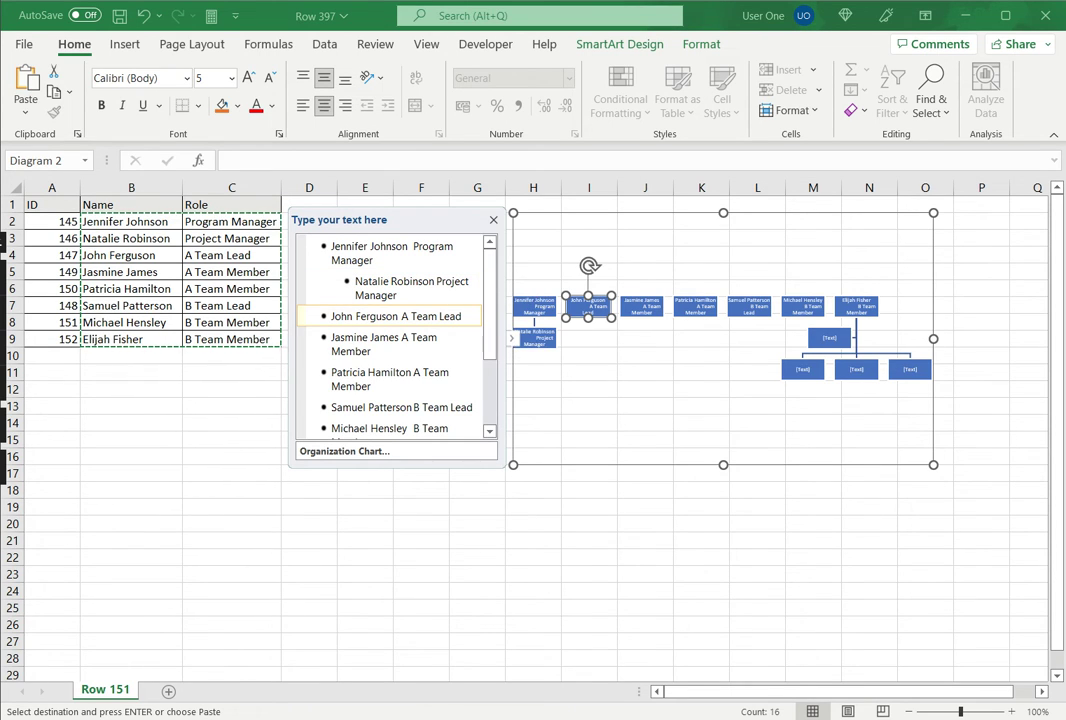
key("Tab")
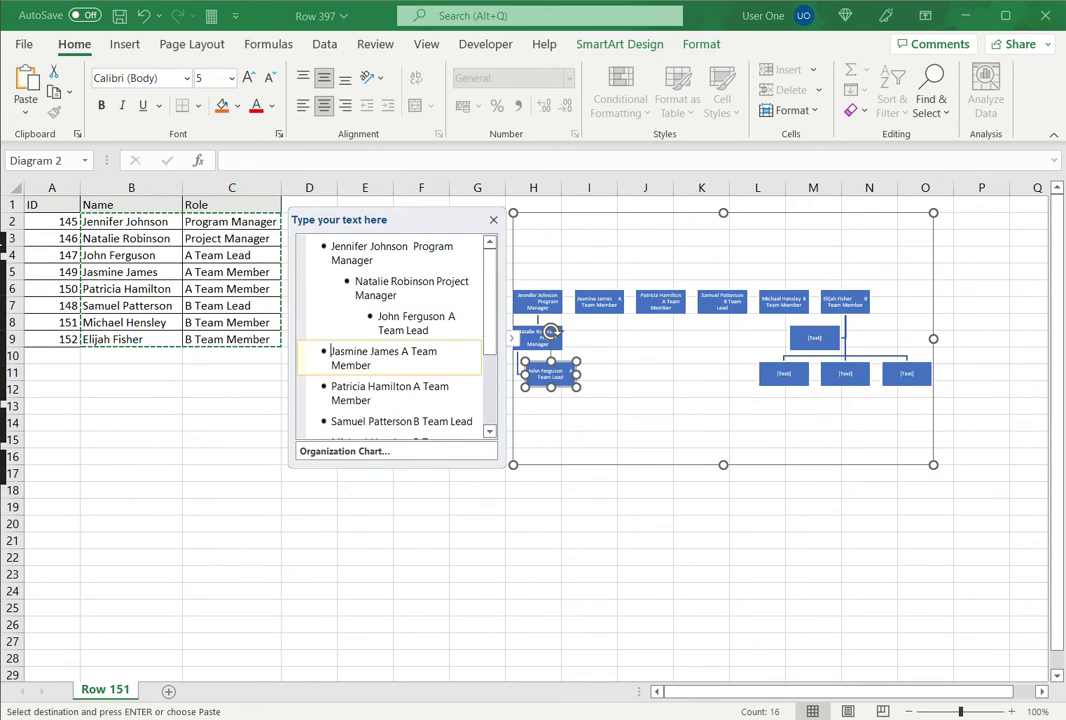
Demote both A Team Member entries to the level beneath the A Team Lead.
key("Down")
key("Tab")
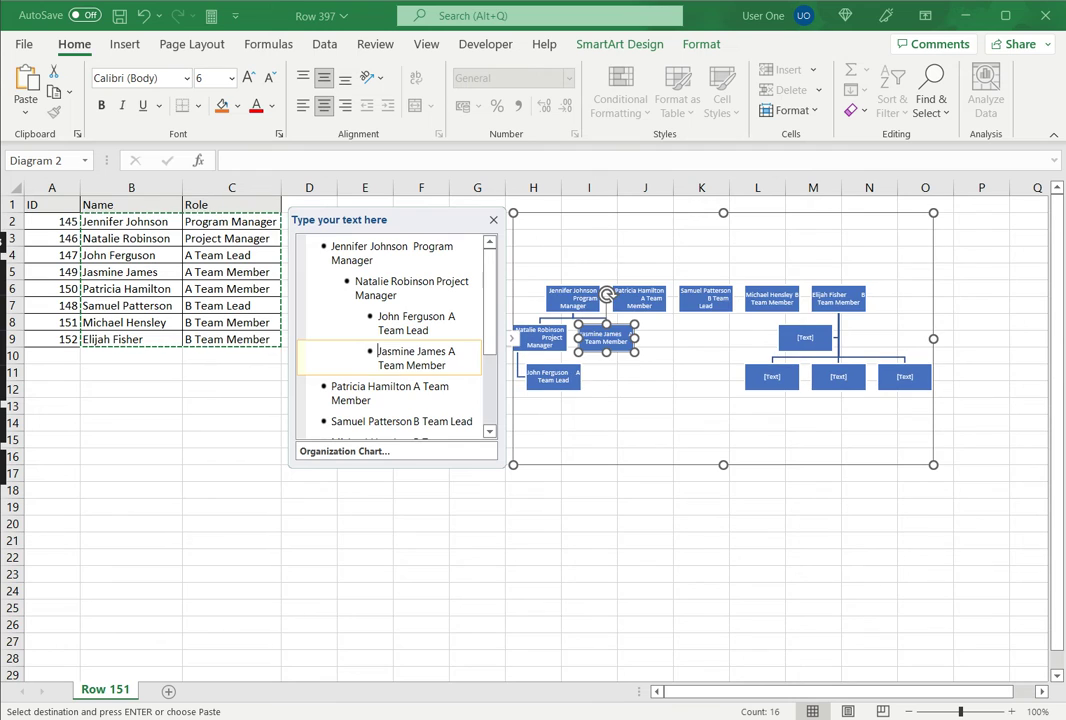
key("Tab")
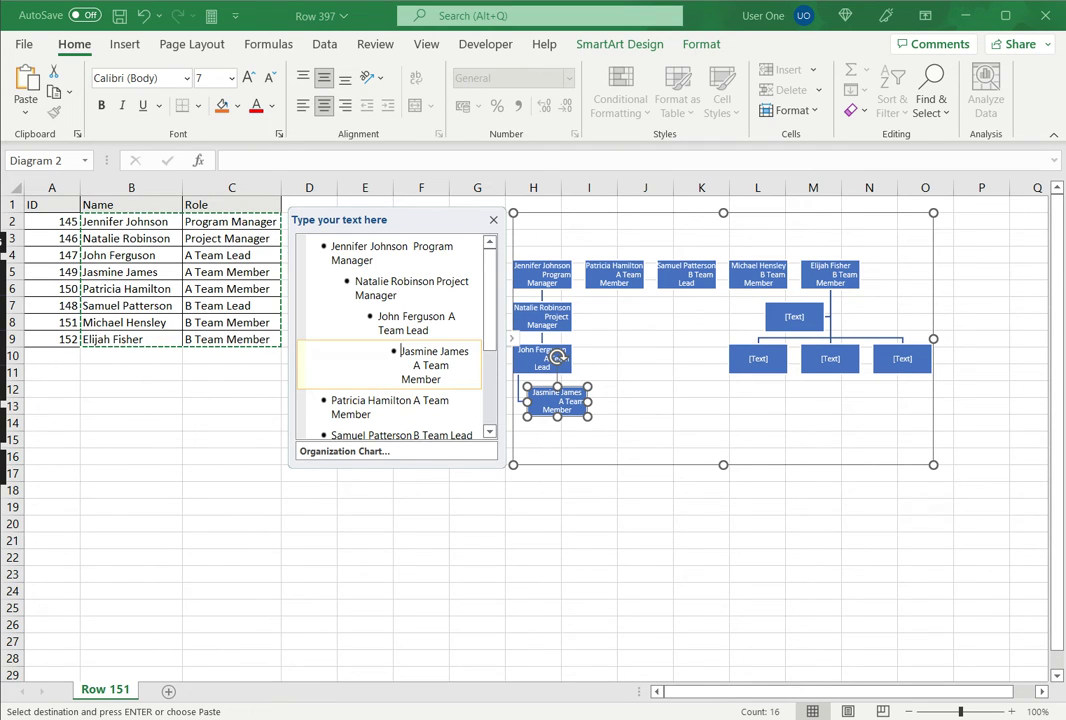
key("Down")
key("Tab")
key("Tab")
key("Tab")
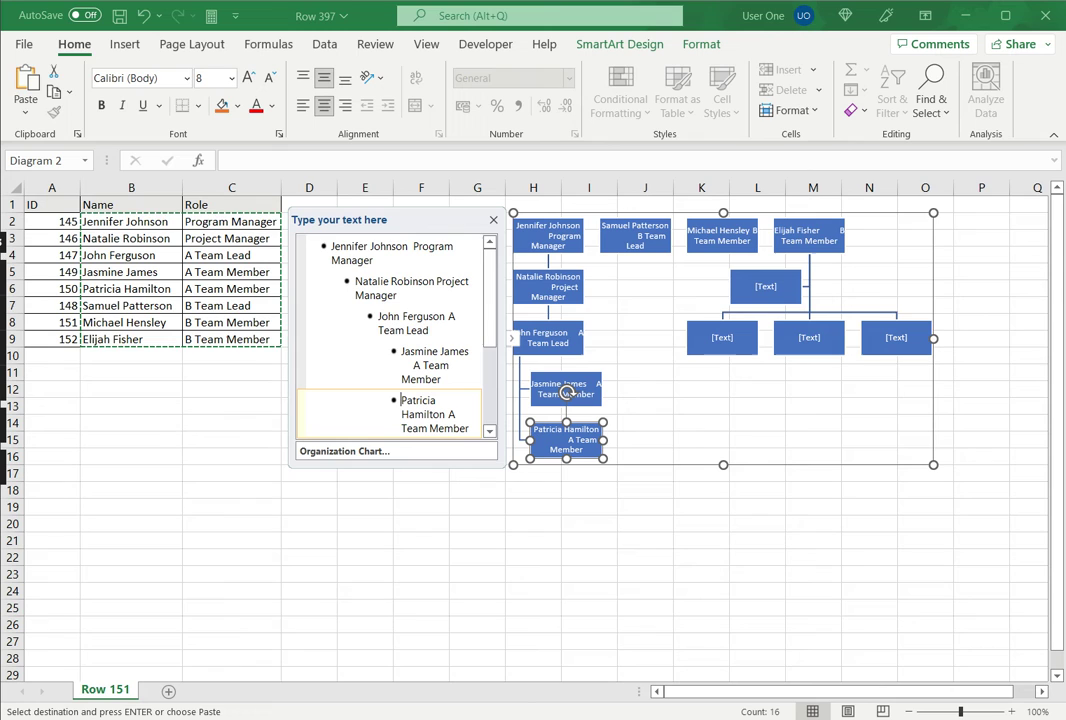
Demote the B Team Lead entry two levels so it sits beneath the Project Manager.
scroll(487, 315, "down", 1)
scroll(487, 315, "down", 1)
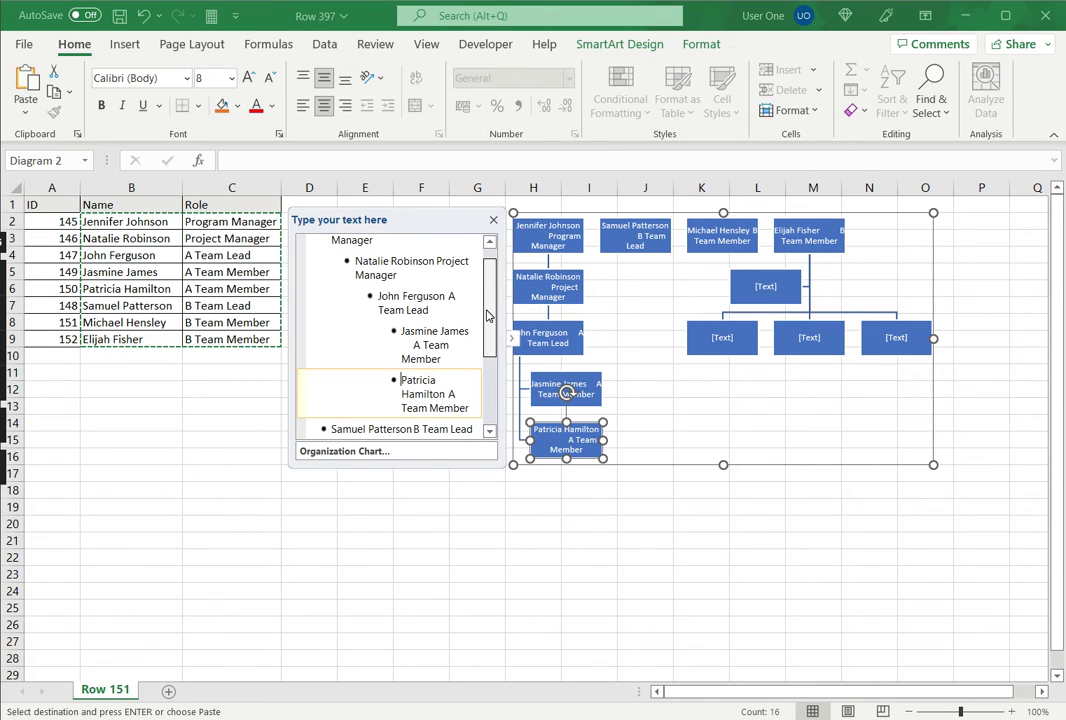
key("Down")
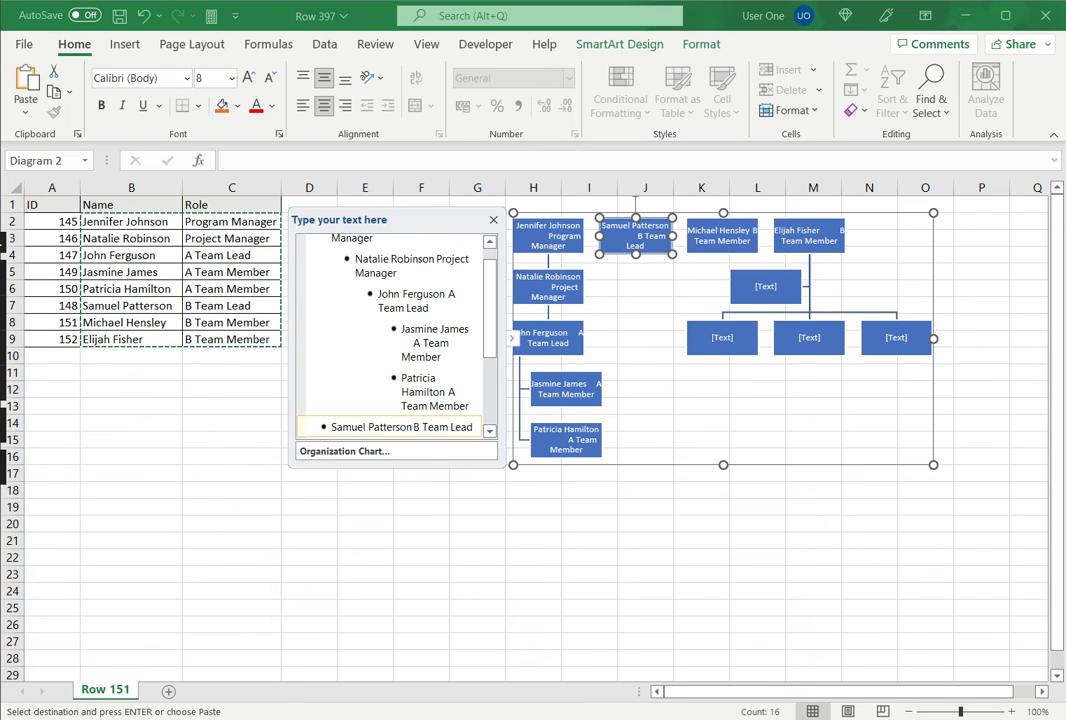
key("Tab")
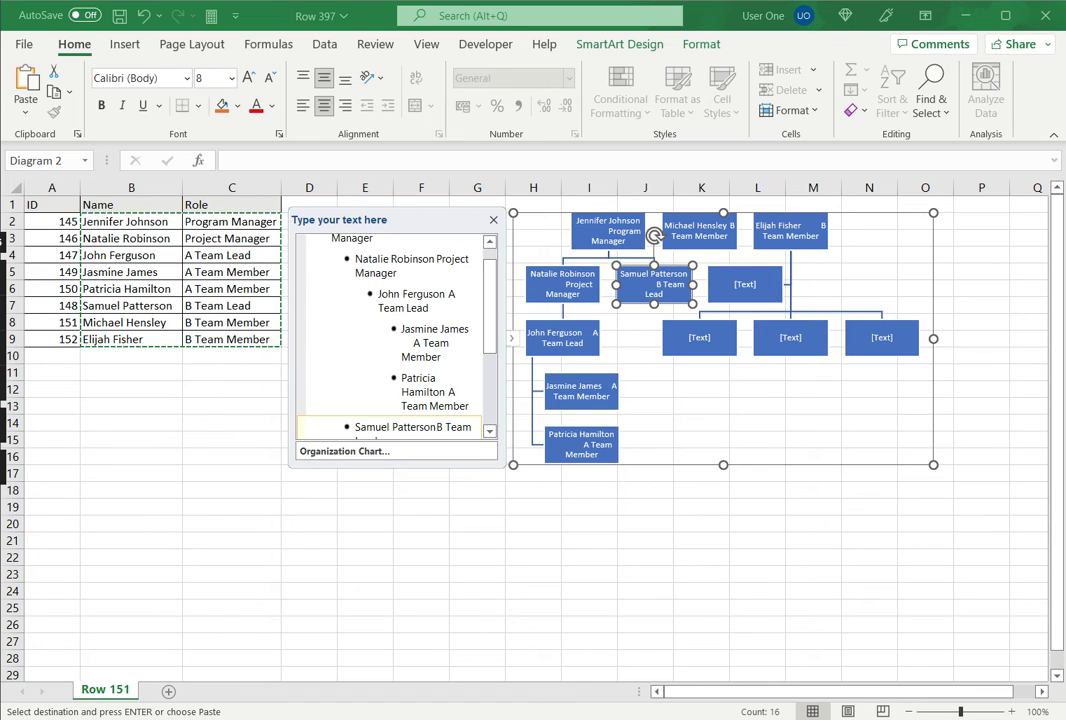
key("Tab")
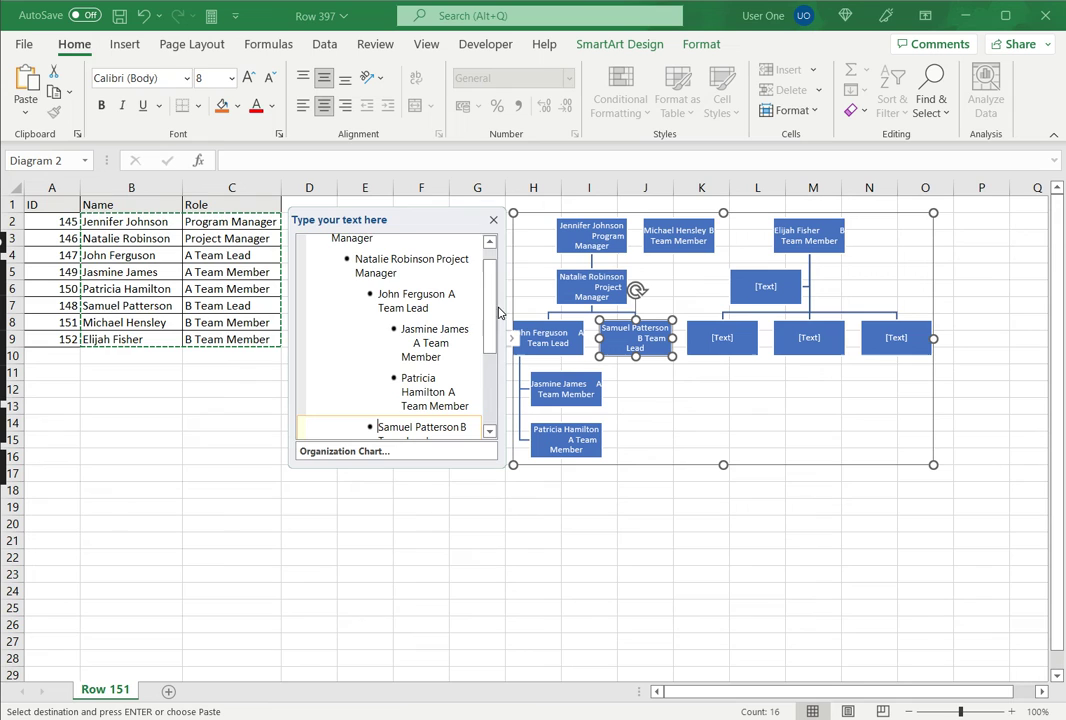
Demote both B Team Member entries three levels so they sit beneath the B Team Lead.
left_click_drag(488, 307, 490, 357)
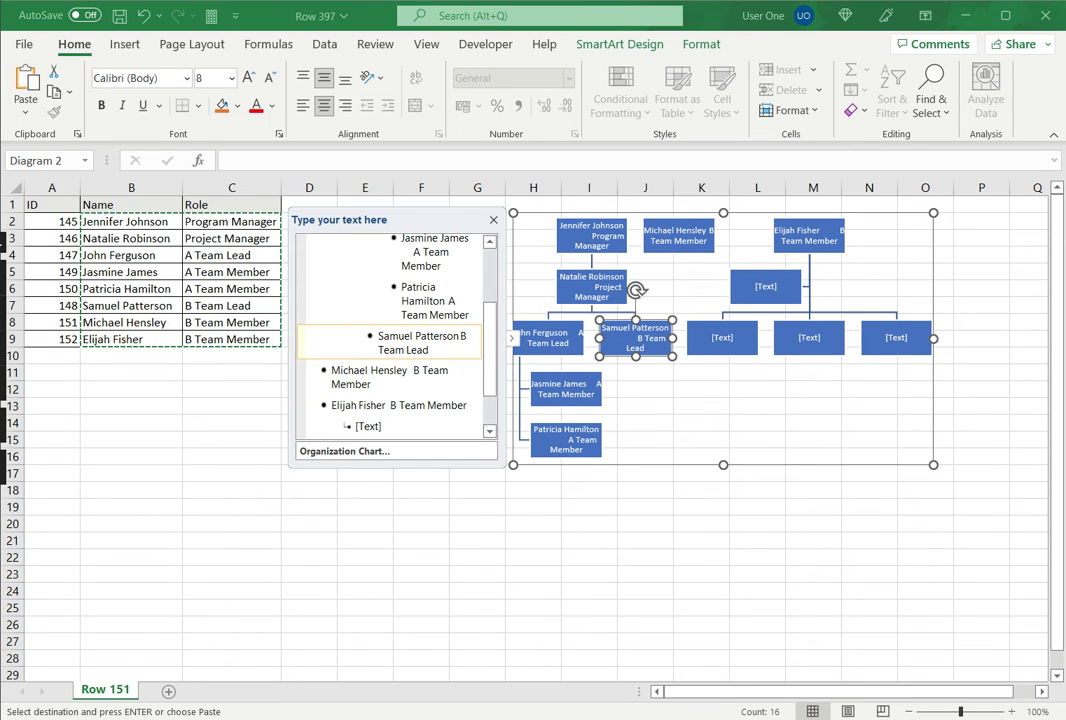
key("Down")
key("Tab")
key("Tab")
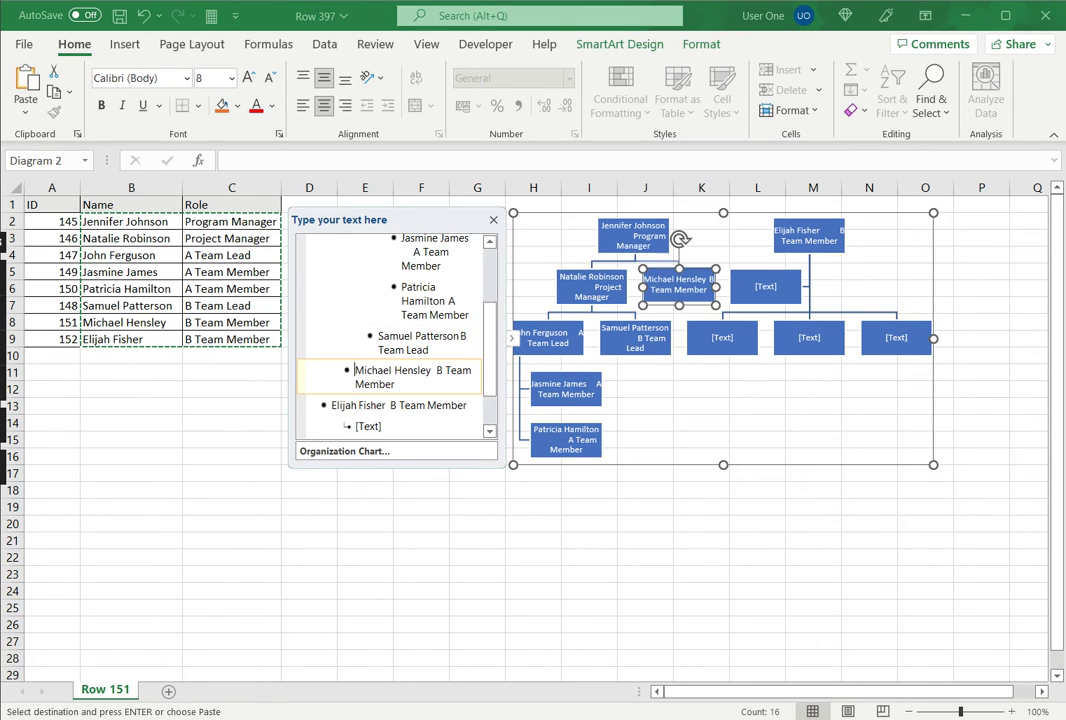
key("Tab")
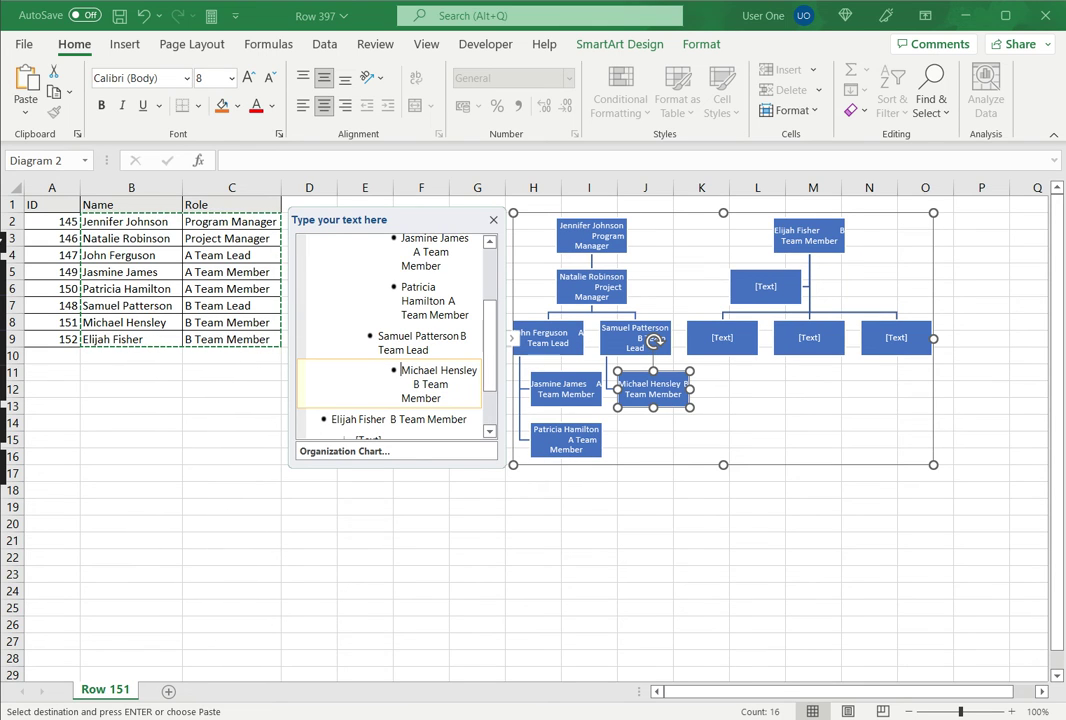
key("Down")
key("Tab")
key("Tab")
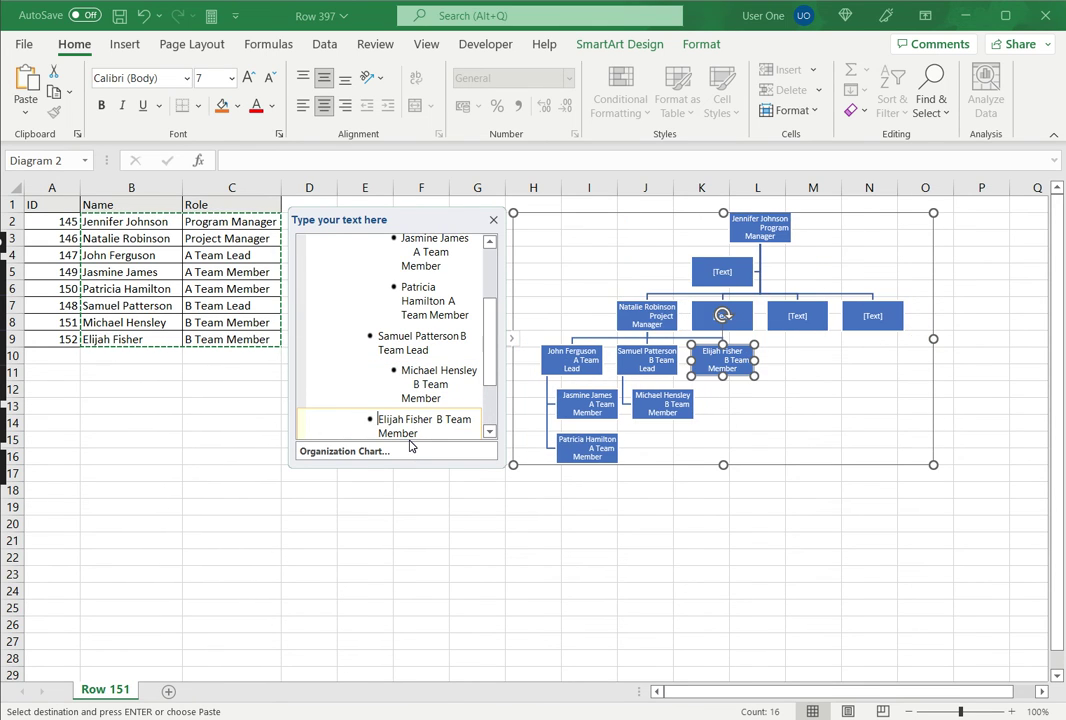
key("Tab")
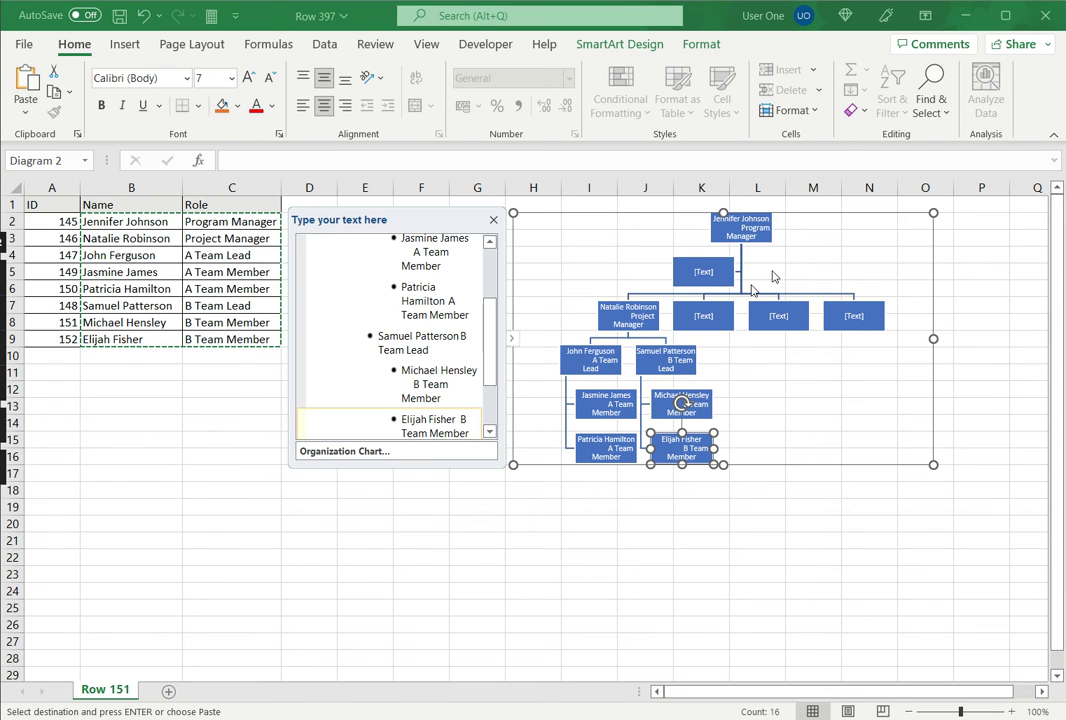
Delete the four empty [Text] placeholders after the last B Team Member entry and hide the organization chart's text pane.
scroll(490, 340, "down", 3)
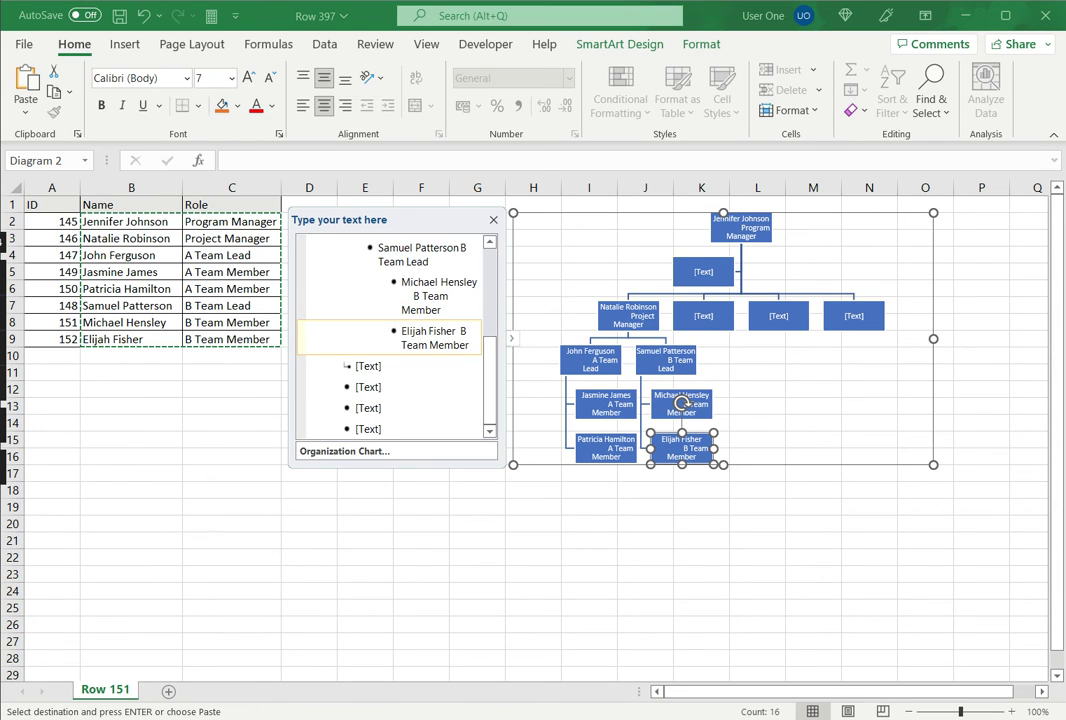
left_click(365, 366)
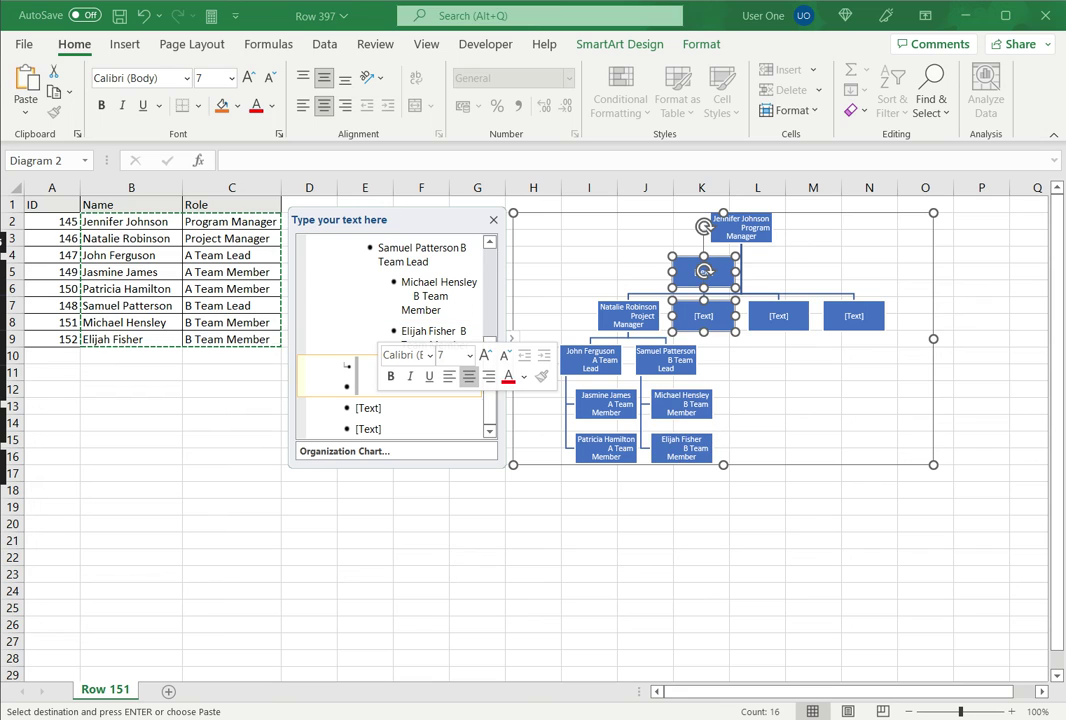
key("Delete")
key("Delete")
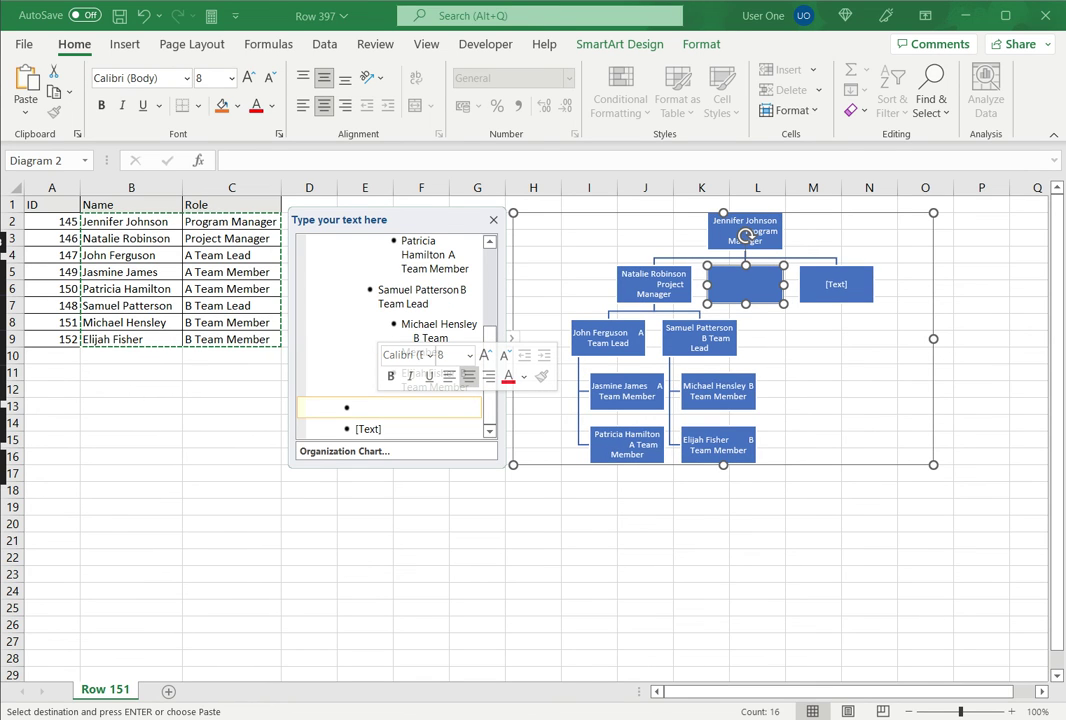
key("Delete")
key("BackSpace")
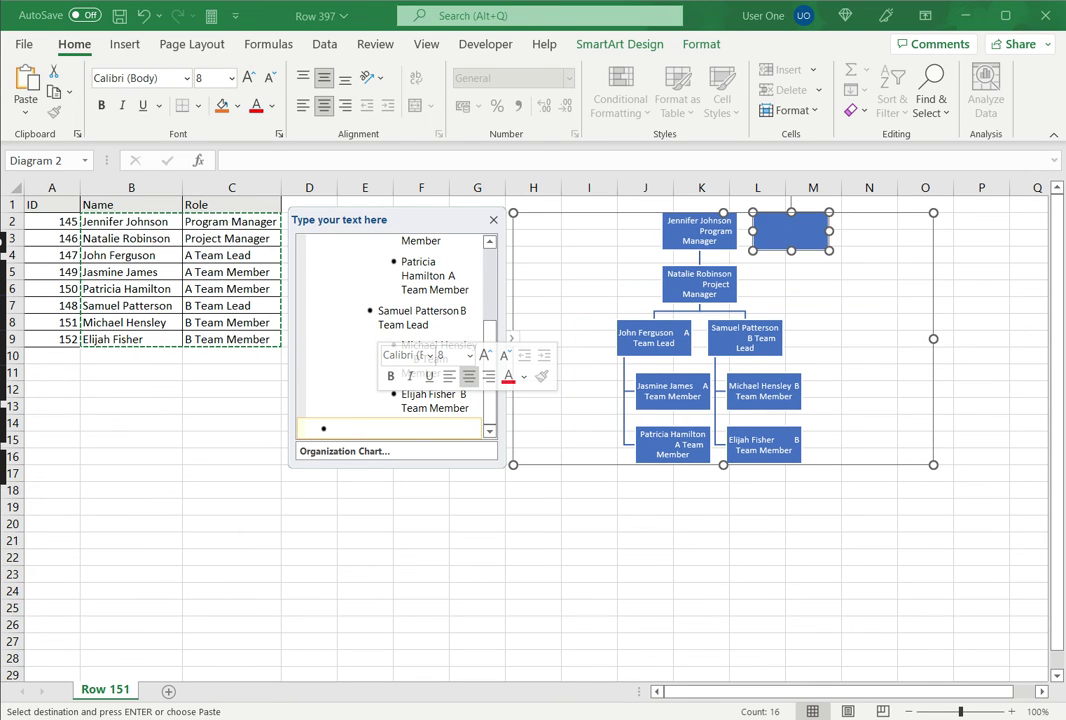
key("BackSpace")
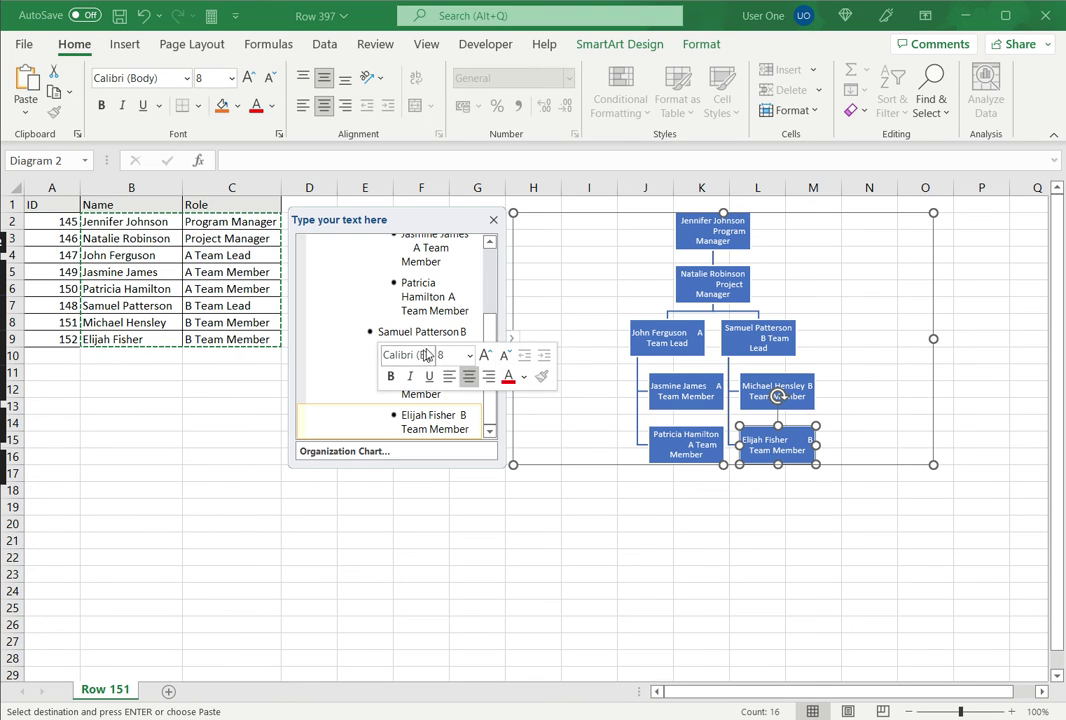
left_click(512, 340)
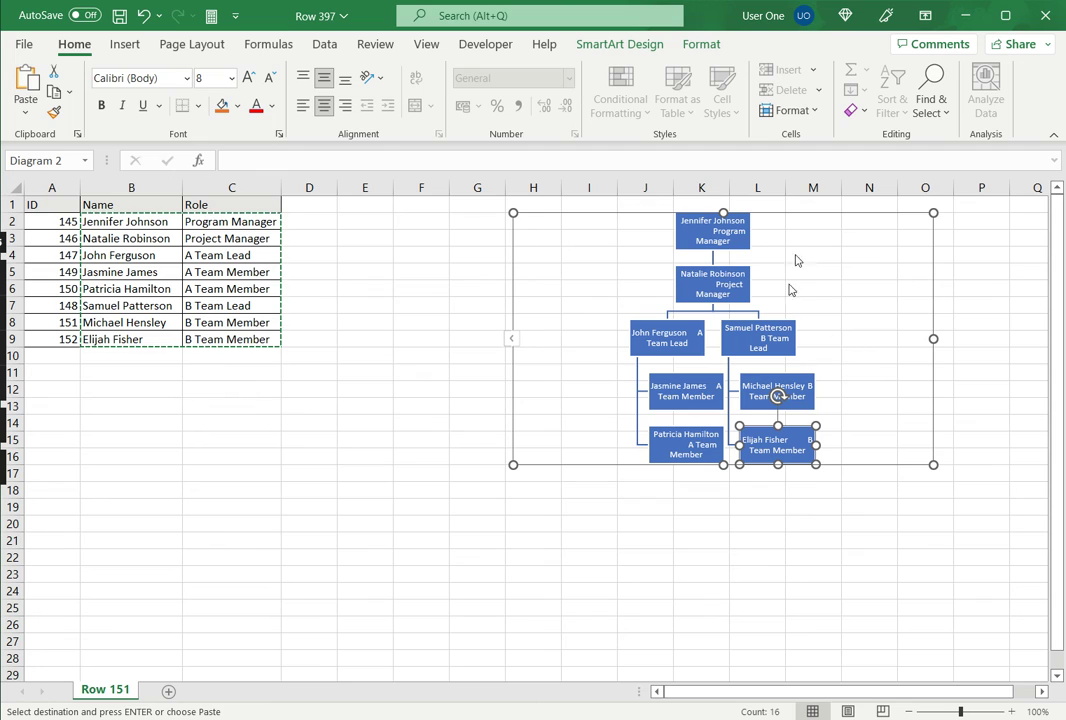
left_click(757, 540)
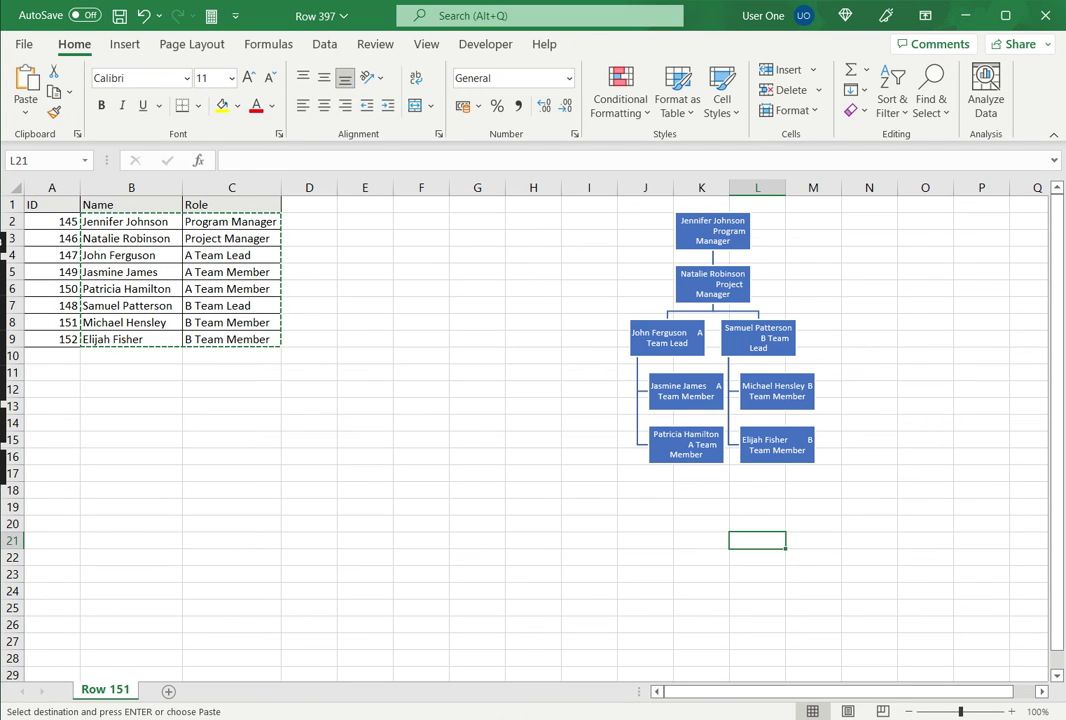
Enlarge the organization chart so its frame extends from about column D to column O and down to about row 22.
left_click(764, 290)
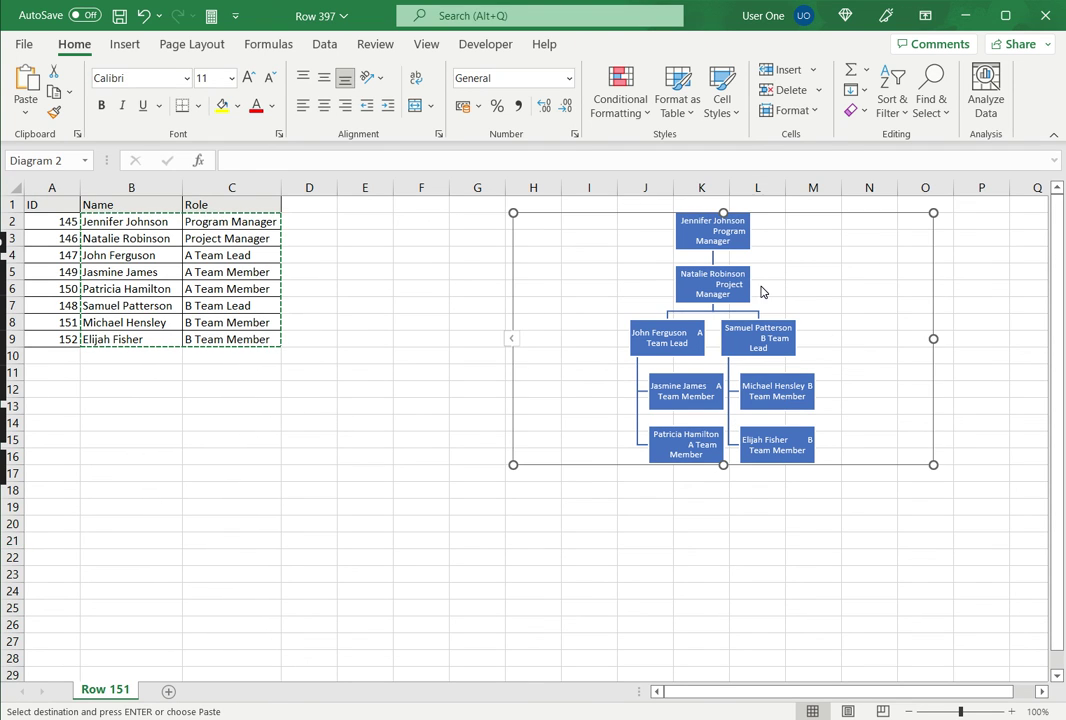
left_click_drag(513, 464, 287, 563)
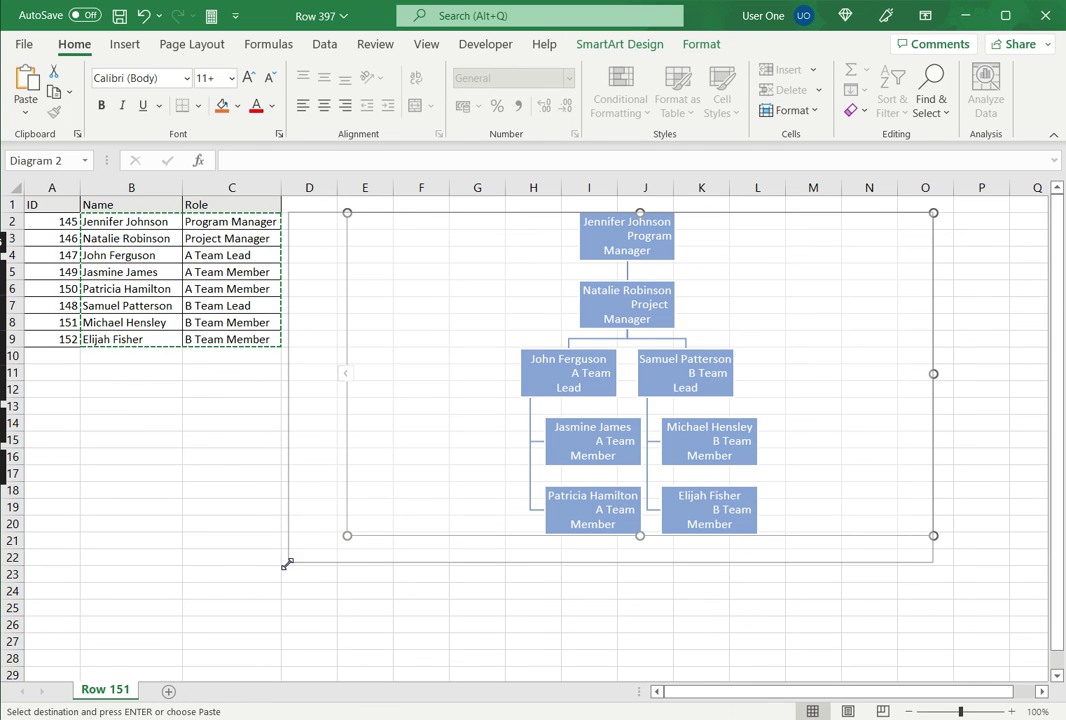
left_click(701, 624)
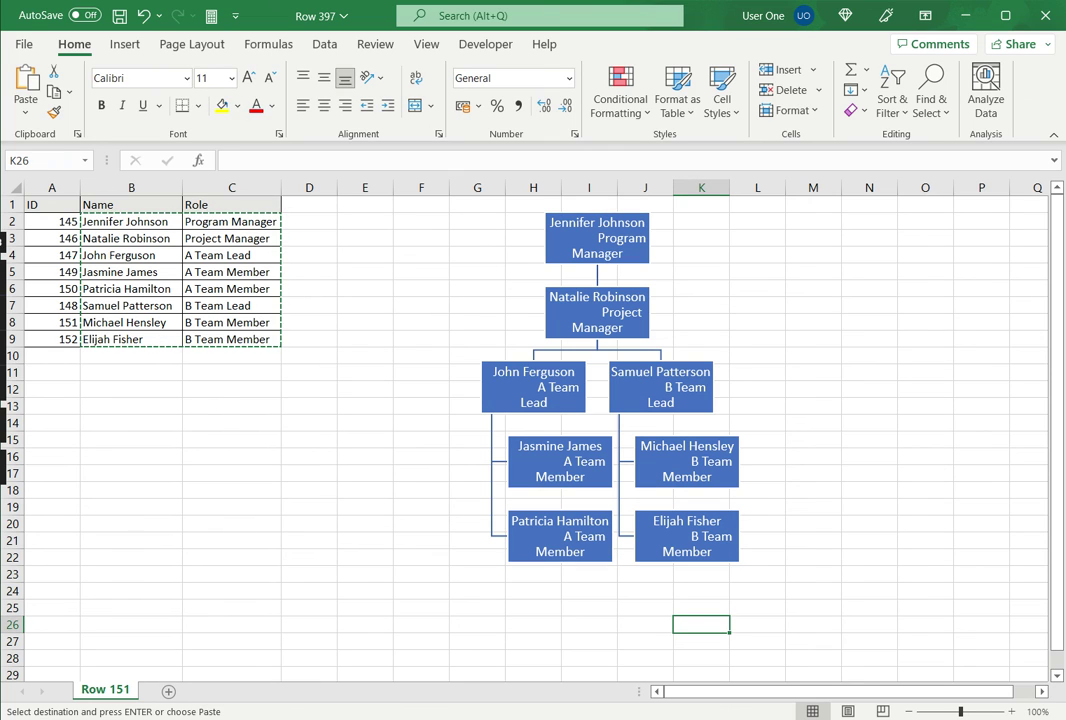